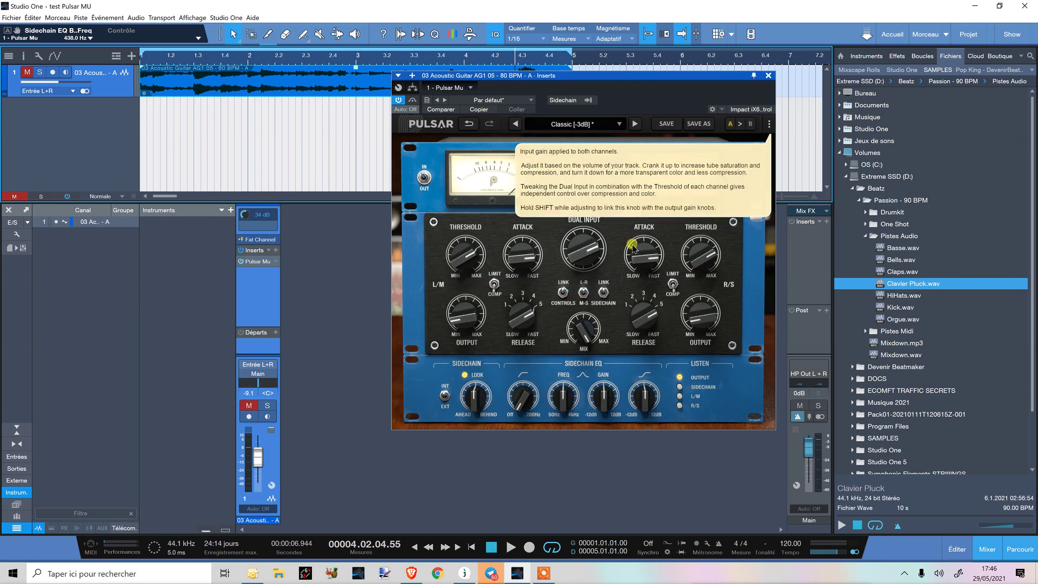
# Look through the Pulsar Mu options, including the oversampling and help balloon entries, without changing any of them
pyautogui.click(768, 125)
pyautogui.moveTo(718, 141)
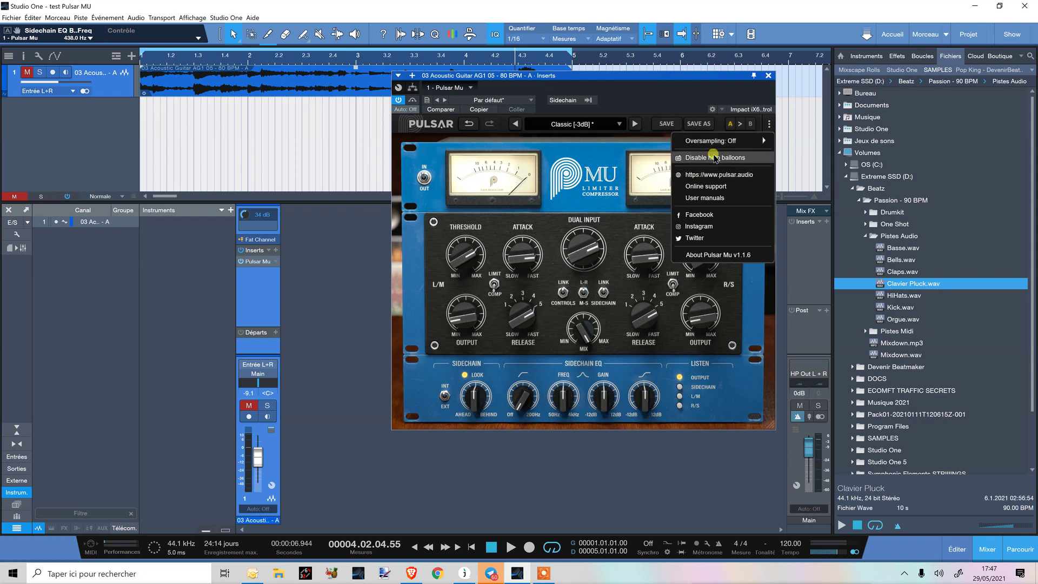
pyautogui.press('Escape')
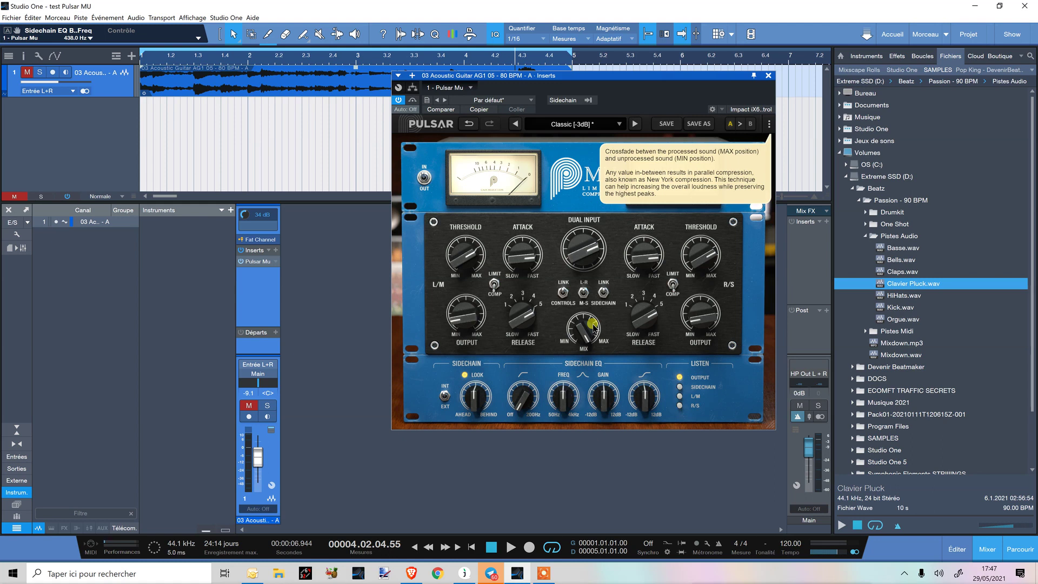
# Switch the Pulsar Mu meter rack to its modern display and disable the plug-in's help balloons
pyautogui.click(746, 205)
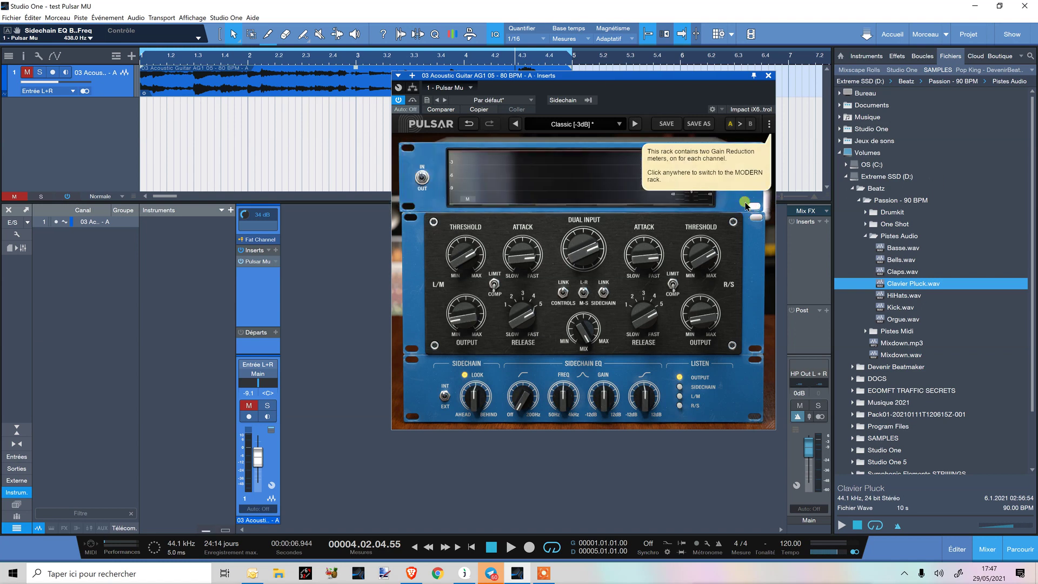
pyautogui.click(768, 125)
pyautogui.click(449, 185)
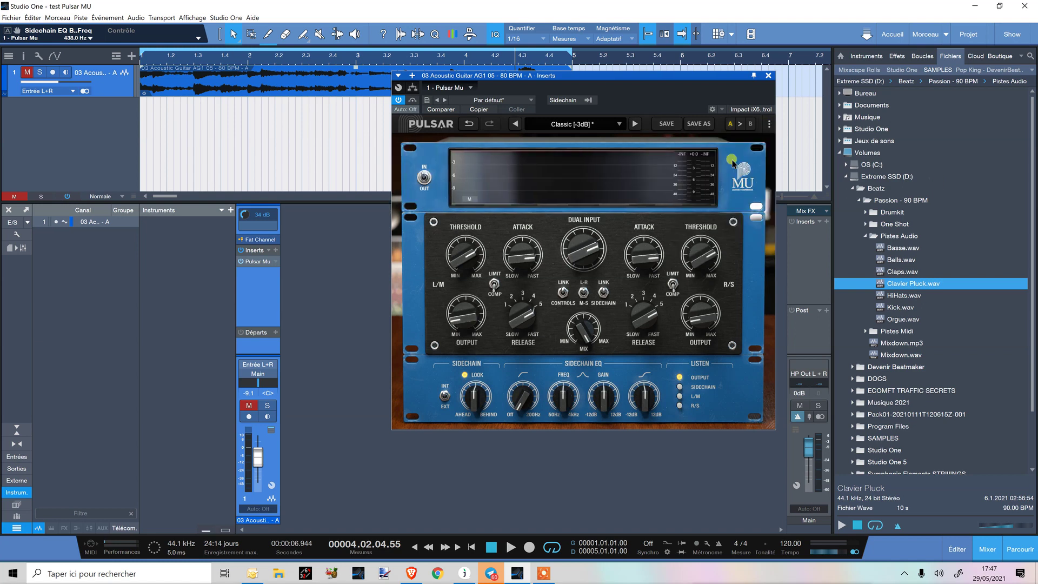
# Compare the two meter rack displays and play the guitar track briefly with the modern gain-reduction graph showing
pyautogui.click(634, 180)
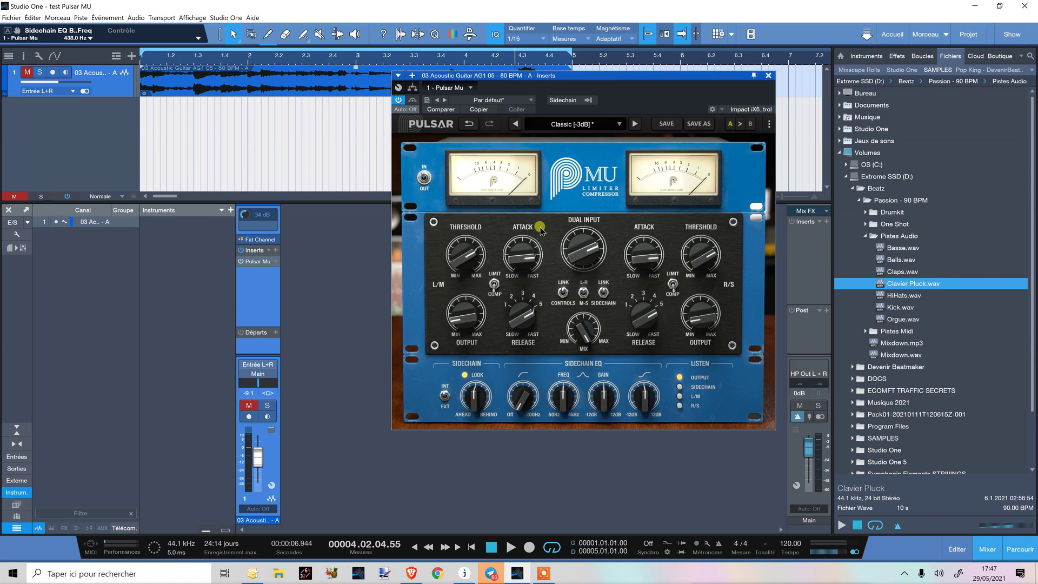
pyautogui.click(594, 182)
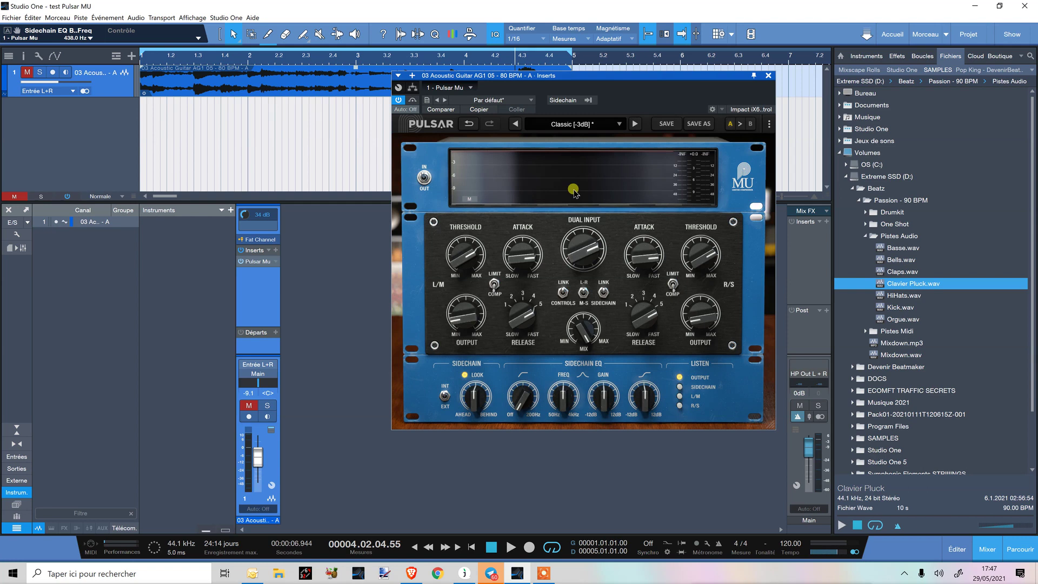
pyautogui.click(233, 64)
pyautogui.press('space')
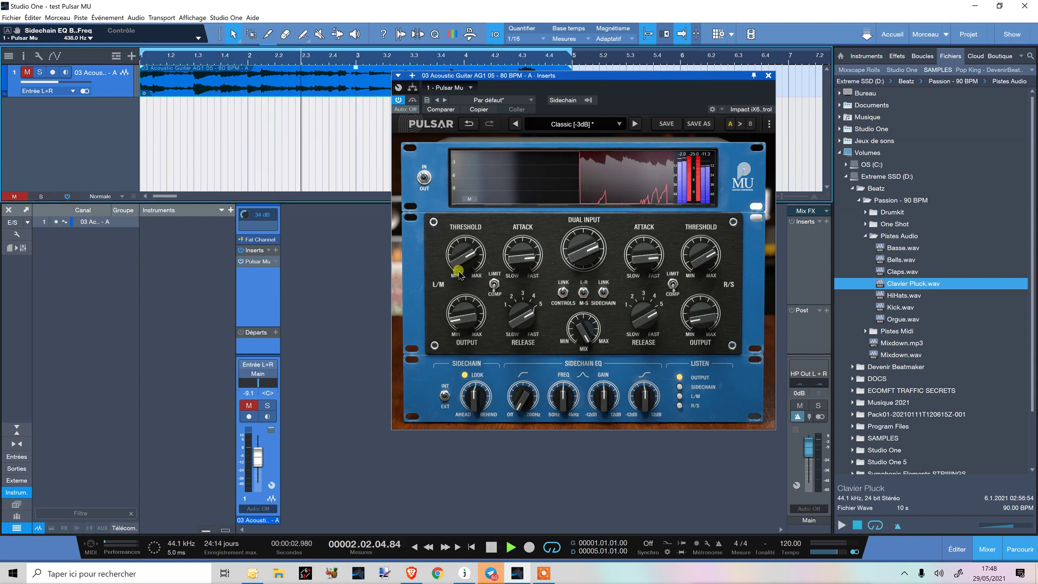
pyautogui.press('space')
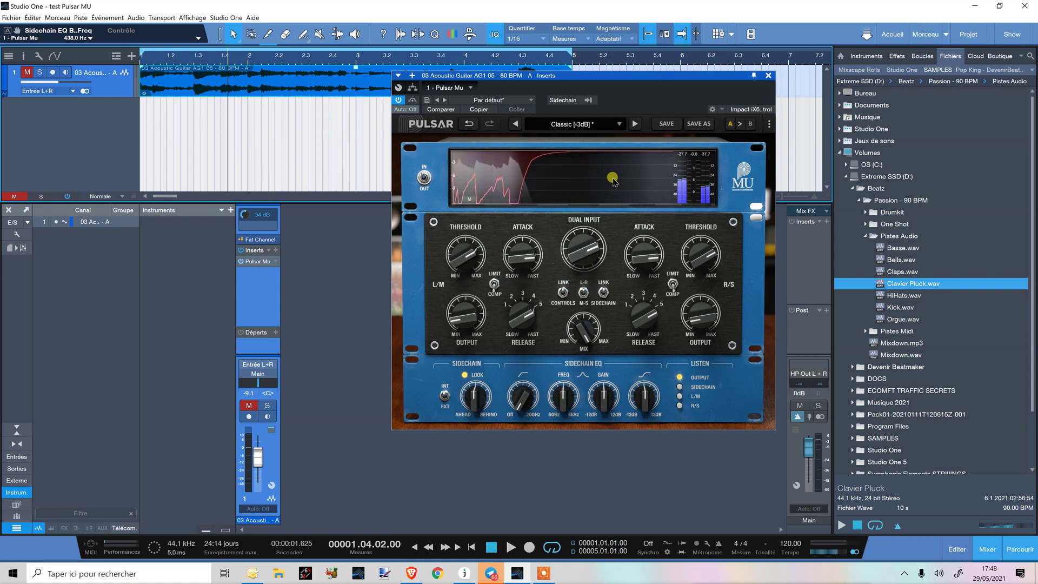
# Toggle the meter rack display and leave it on the vintage VU meters
pyautogui.click(595, 186)
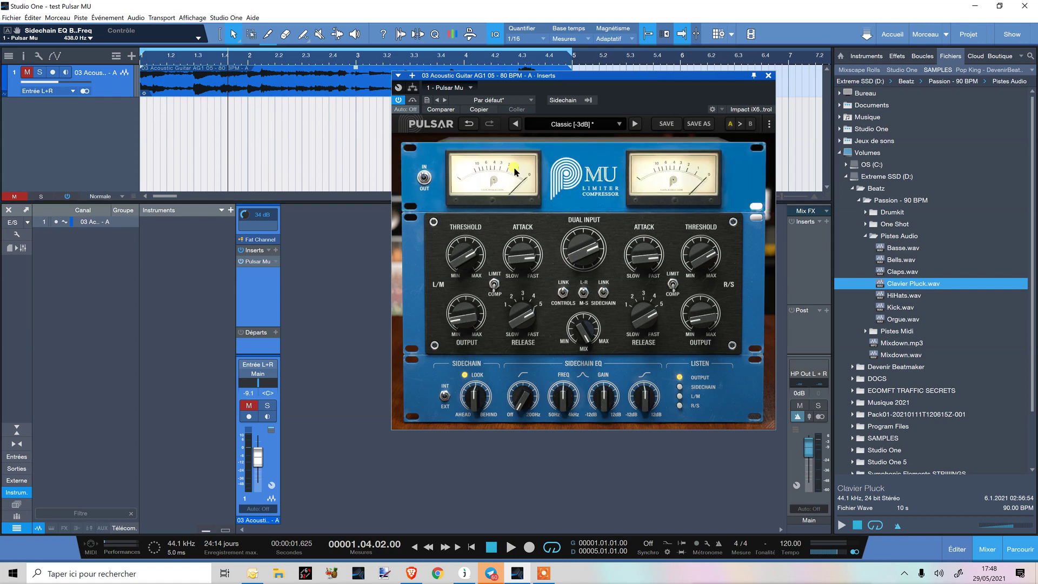
pyautogui.click(575, 190)
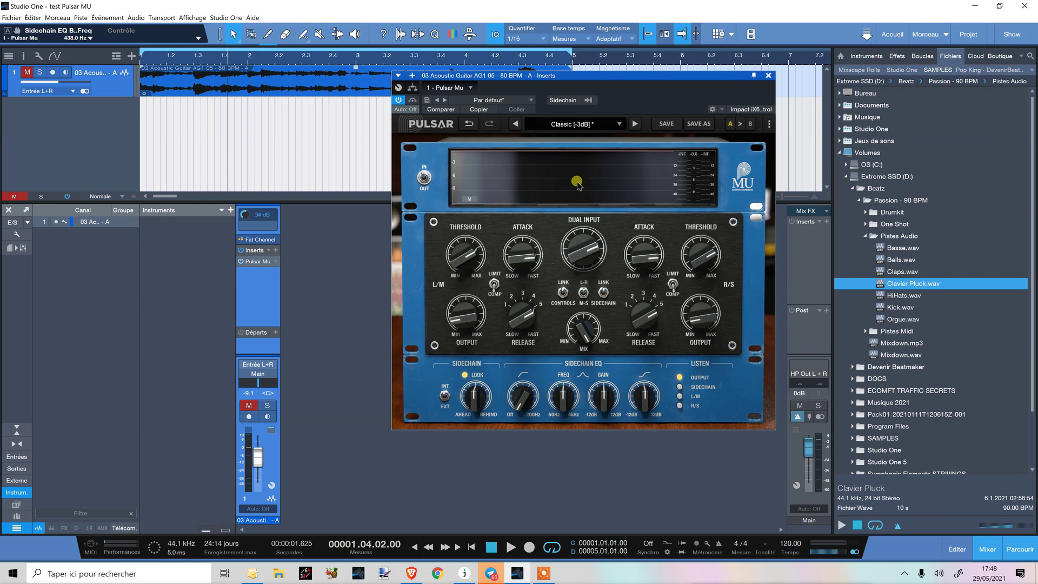
pyautogui.click(578, 187)
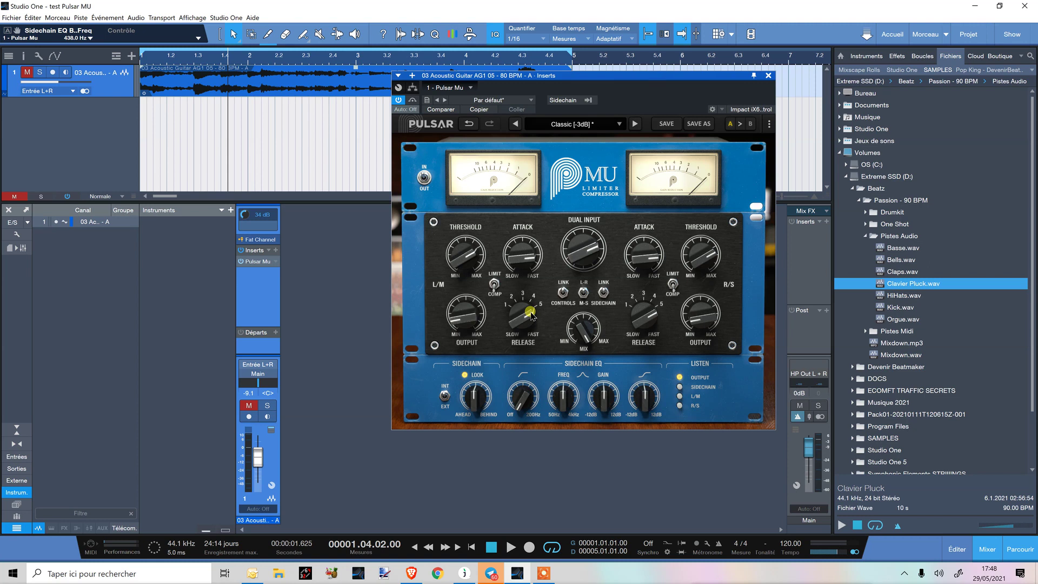
# Adjust the linked threshold of both channels in Pulsar Mu to about 3.72
pyautogui.moveTo(464, 255)
pyautogui.mouseDown()
pyautogui.moveTo(454, 267)
pyautogui.moveTo(466, 268)
pyautogui.moveTo(462, 314)
pyautogui.moveTo(459, 253)
pyautogui.mouseUp()
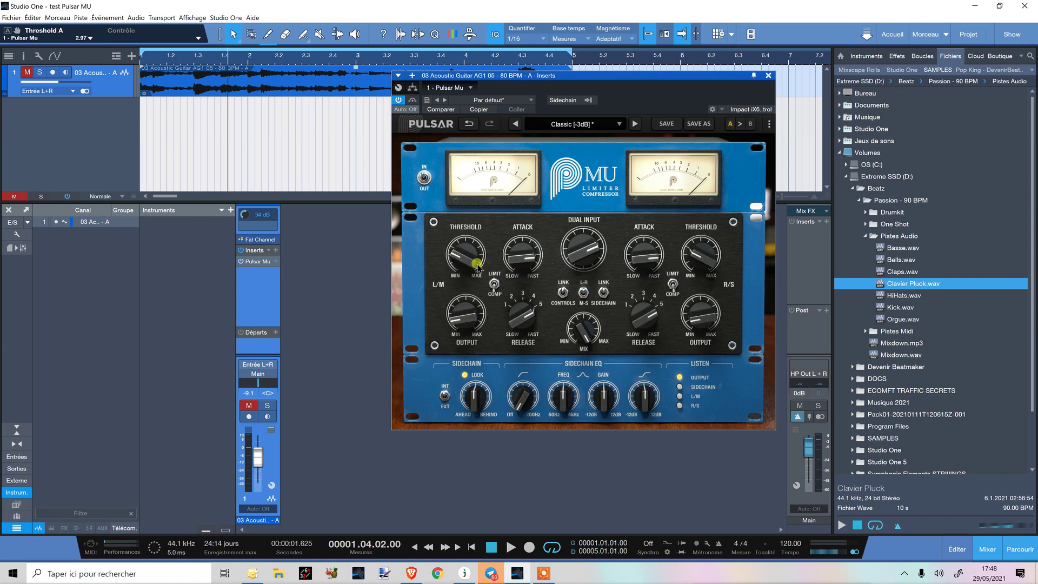
pyautogui.moveTo(464, 260); pyautogui.dragTo(469, 248)
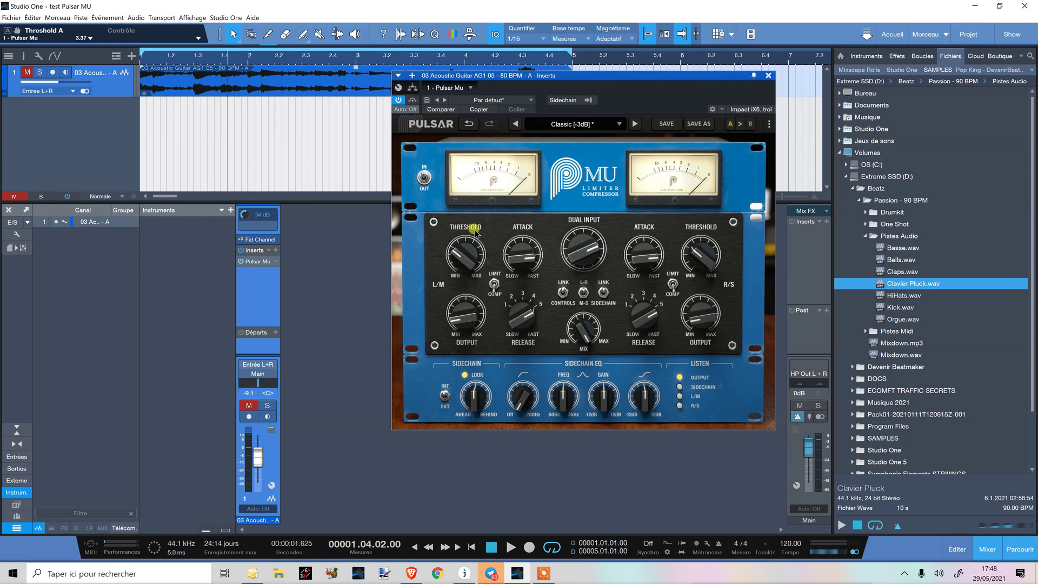
pyautogui.moveTo(459, 263); pyautogui.dragTo(459, 293)
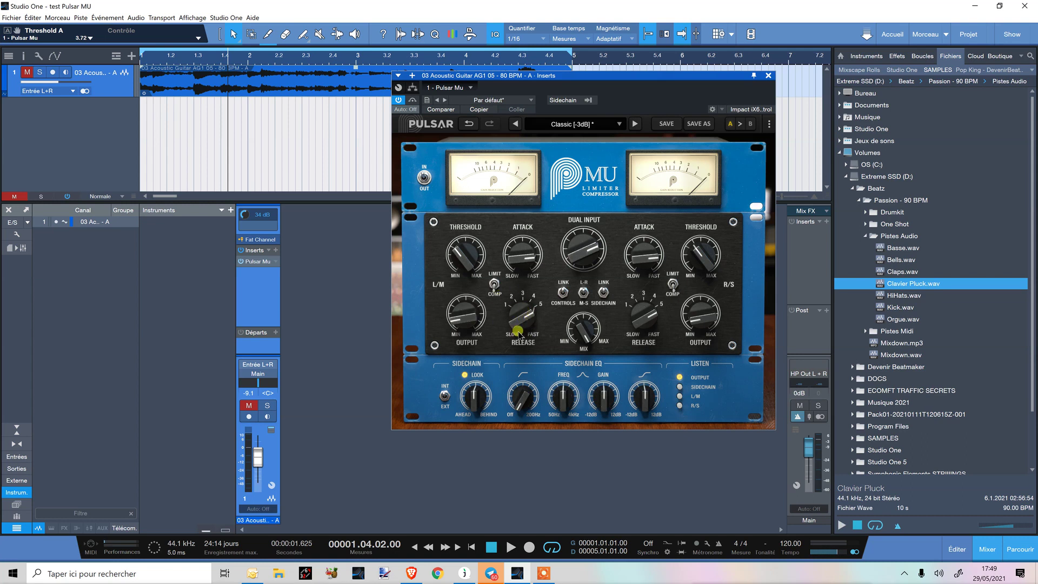
# Try a slower linked release of about 2.67 and reset the release to 5.00
pyautogui.moveTo(514, 319)
pyautogui.mouseDown()
pyautogui.moveTo(518, 339)
pyautogui.moveTo(514, 322)
pyautogui.mouseUp()
pyautogui.moveTo(533, 345); pyautogui.dragTo(550, 533)
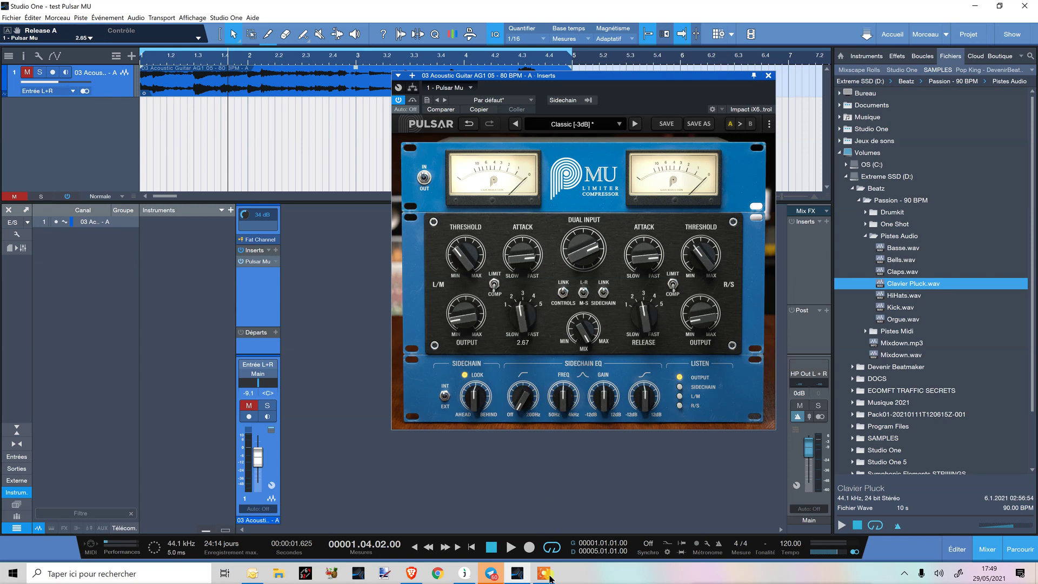
pyautogui.doubleClick(517, 310)
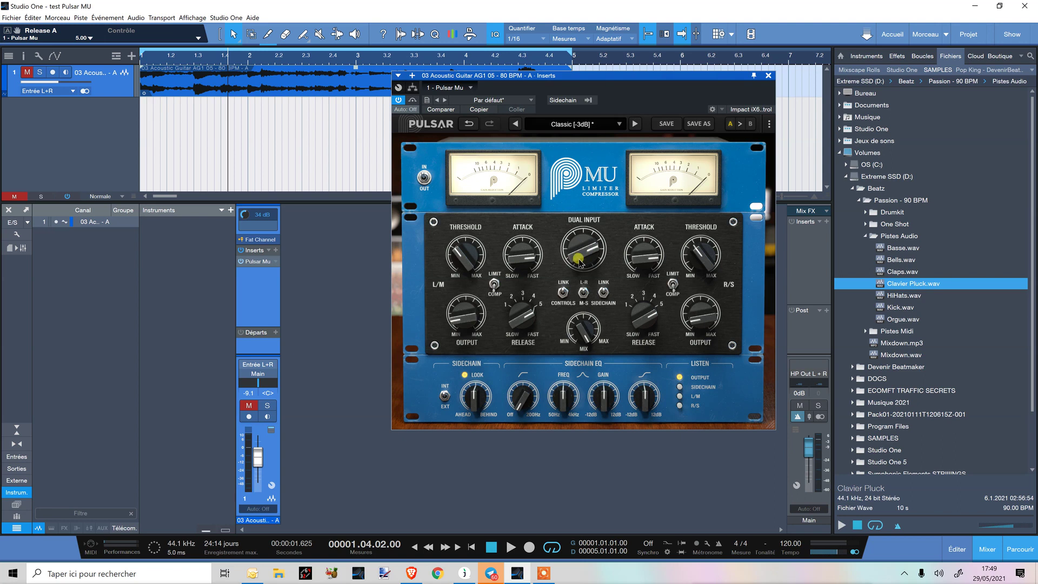
# Sweep the Dual Input gain through its range and set it to about 15.5 dB
pyautogui.moveTo(580, 264)
pyautogui.mouseDown()
pyautogui.moveTo(576, 324)
pyautogui.moveTo(575, 275)
pyautogui.mouseUp()
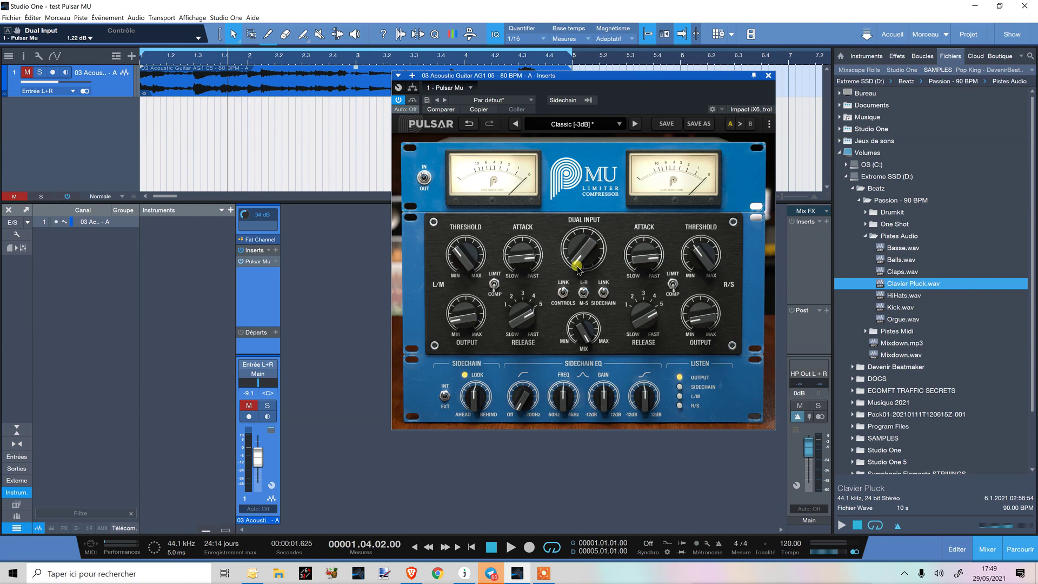
pyautogui.moveTo(579, 274)
pyautogui.mouseDown()
pyautogui.moveTo(578, 248)
pyautogui.moveTo(571, 265)
pyautogui.moveTo(581, 253)
pyautogui.mouseUp()
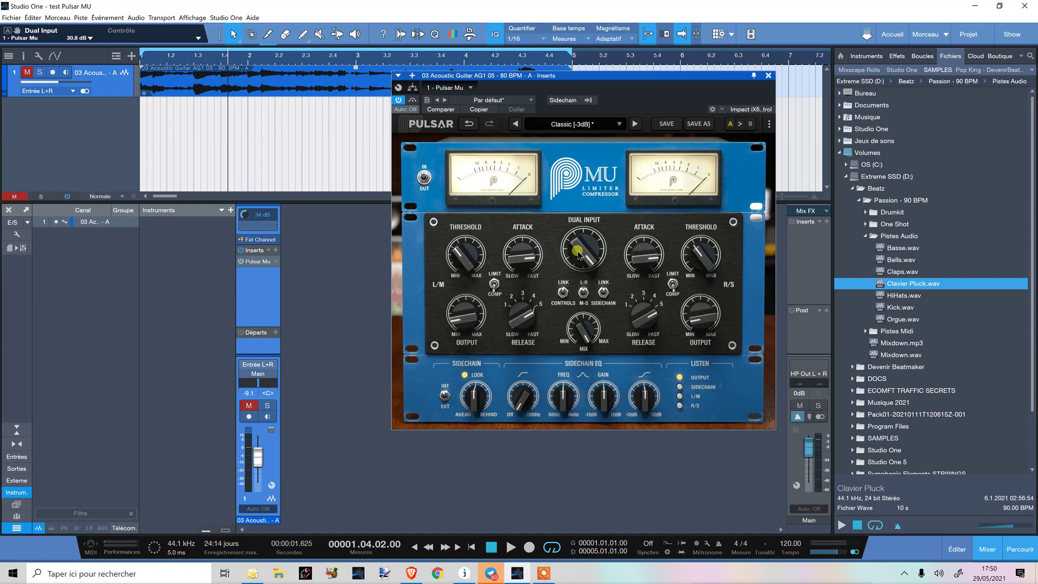
pyautogui.moveTo(578, 251)
pyautogui.mouseDown()
pyautogui.moveTo(573, 292)
pyautogui.moveTo(583, 265)
pyautogui.mouseUp()
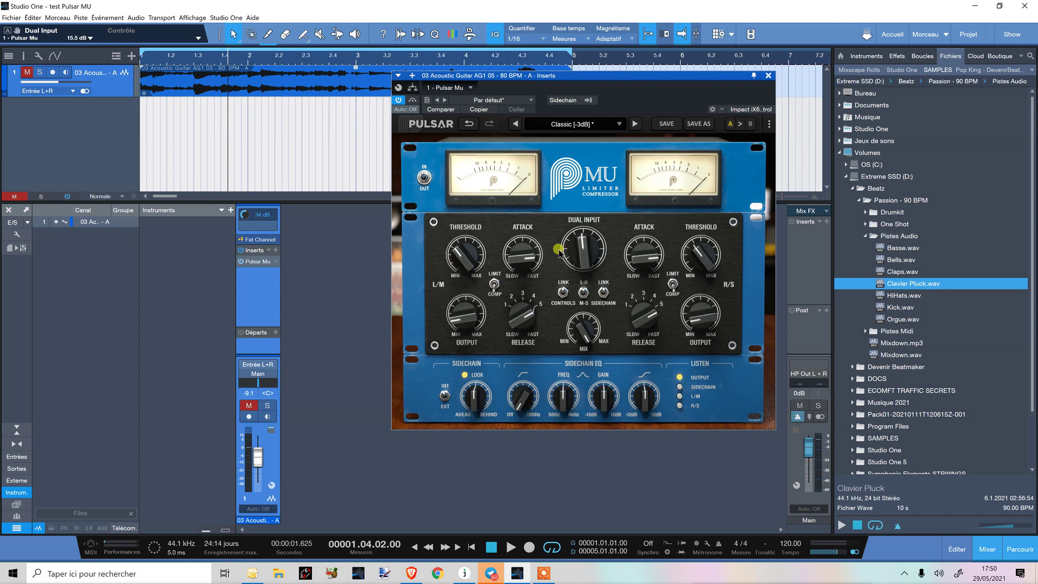
# Set the linked threshold to about 3.42 and the linked output gain to about -14.1 dB
pyautogui.moveTo(466, 267); pyautogui.dragTo(487, 244)
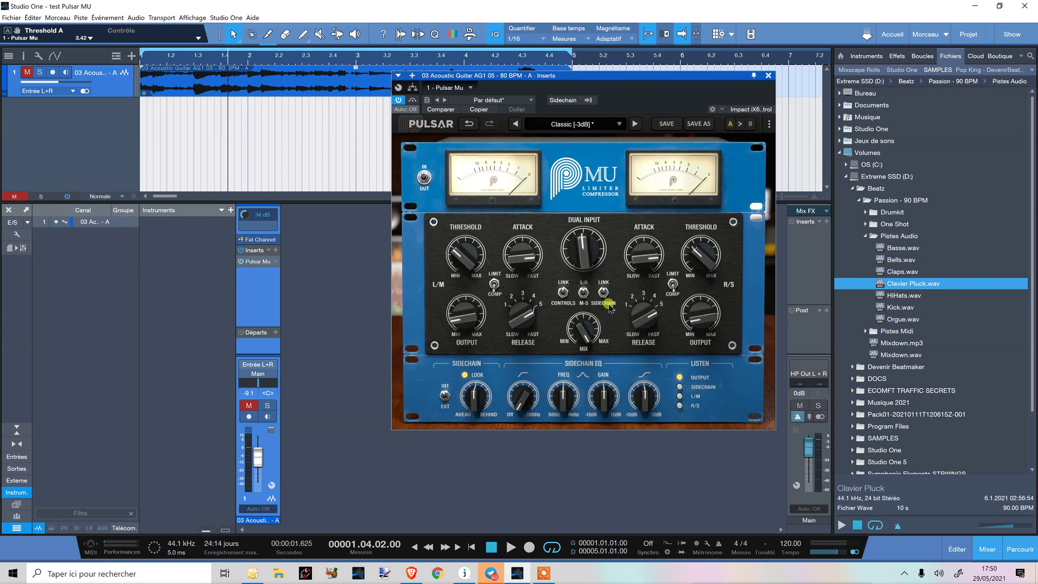
pyautogui.moveTo(451, 312); pyautogui.dragTo(473, 327)
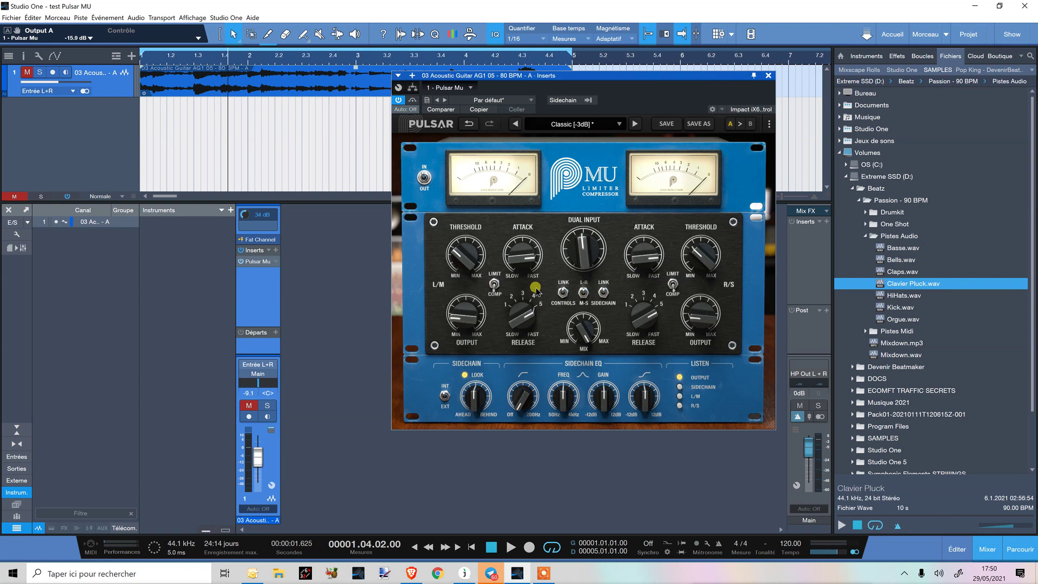
pyautogui.moveTo(452, 327)
pyautogui.mouseDown()
pyautogui.moveTo(459, 309)
pyautogui.moveTo(458, 338)
pyautogui.mouseUp()
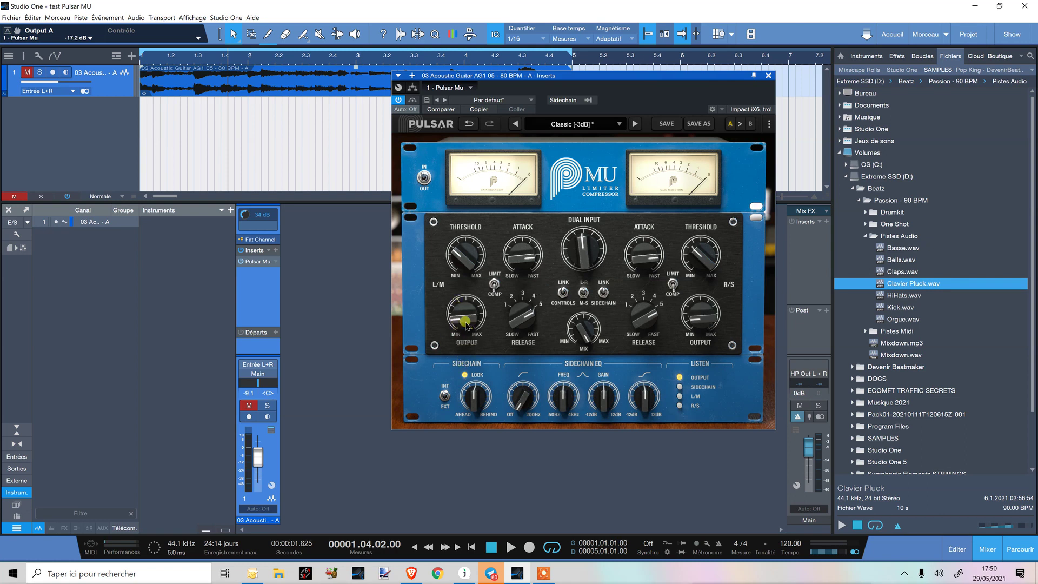
pyautogui.scroll(3, 466, 328)
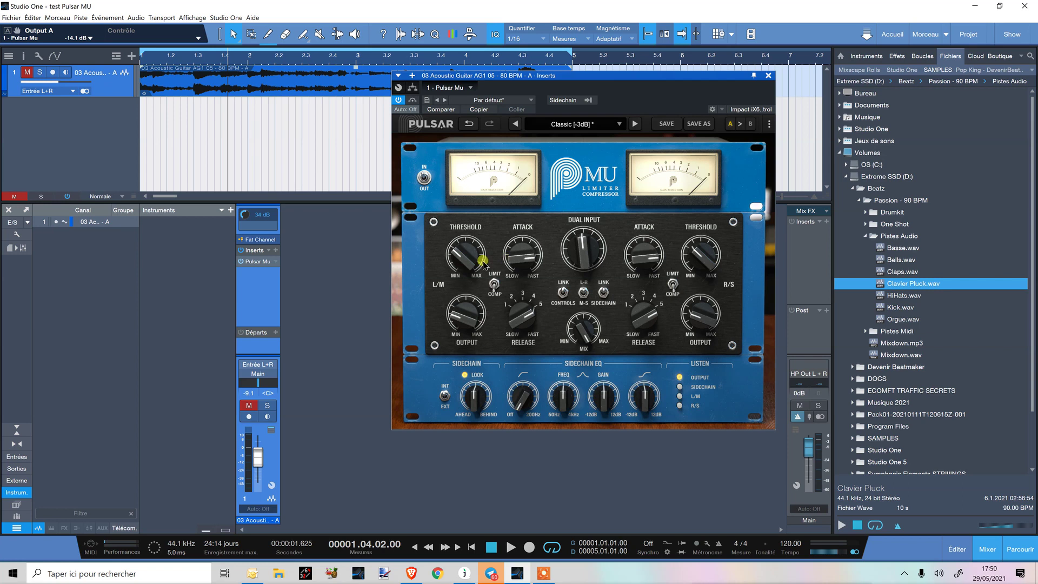
# Lower the linked threshold to about 2.77 and raise it to 3.72
pyautogui.scroll(-3, 462, 247)
pyautogui.scroll(-2, 462, 248)
pyautogui.scroll(-3, 699, 255)
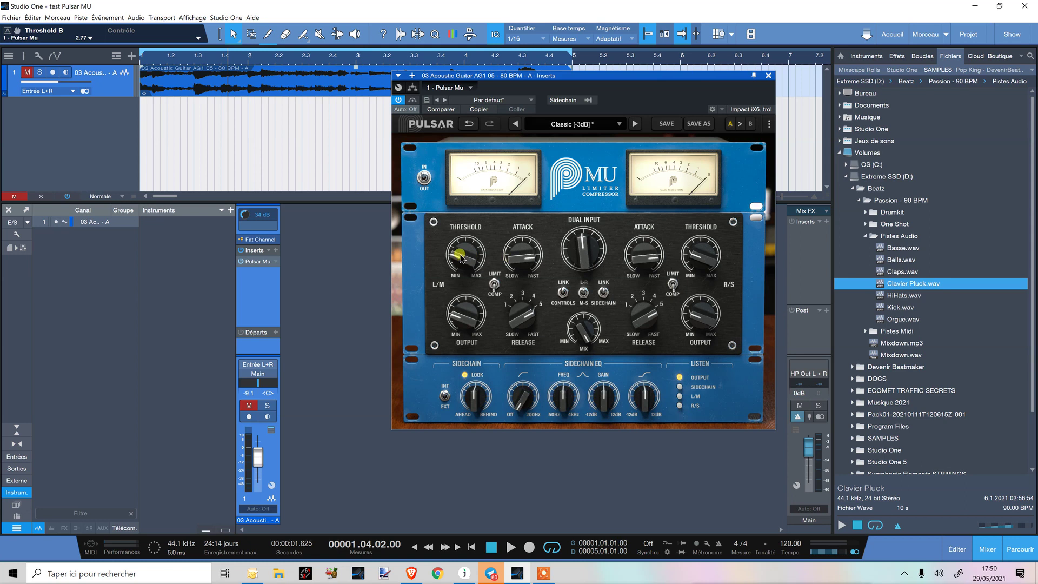
pyautogui.scroll(3, 703, 262)
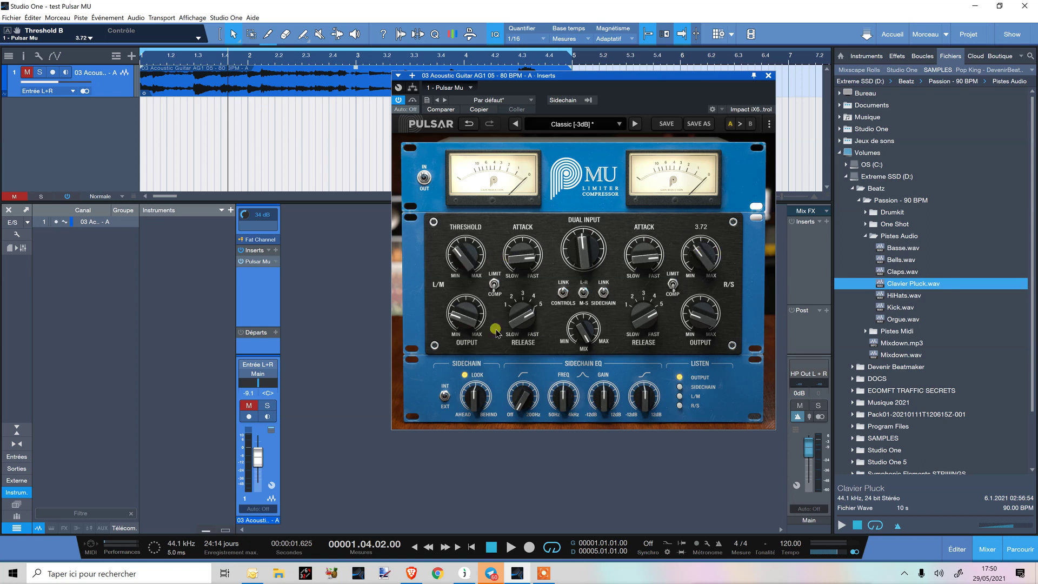
# Set the compressor's stereo mode to M-S and unlink the controls of the two channels
pyautogui.click(585, 293)
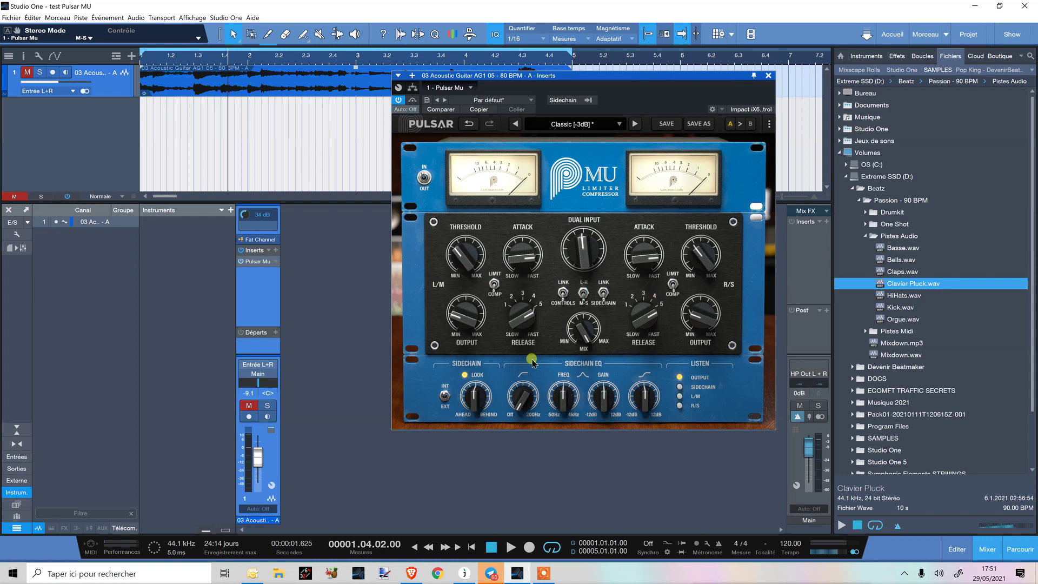
pyautogui.click(565, 294)
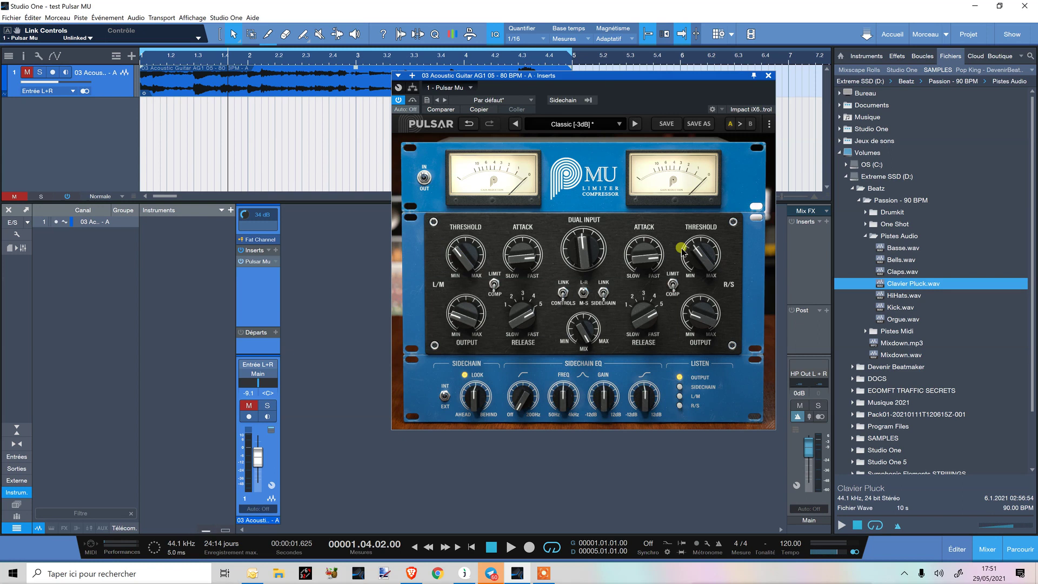
pyautogui.click(583, 295)
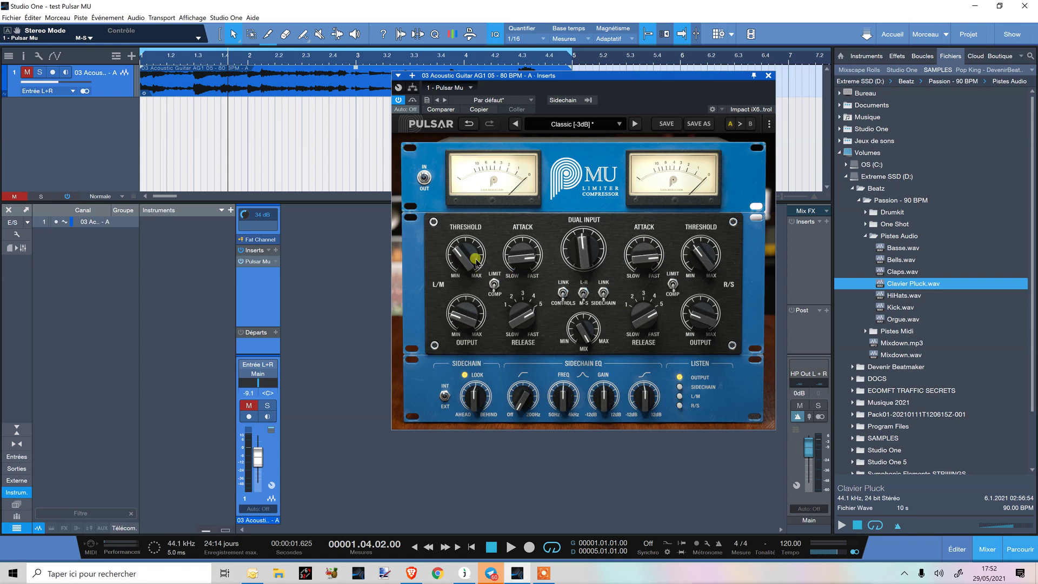
pyautogui.click(584, 293)
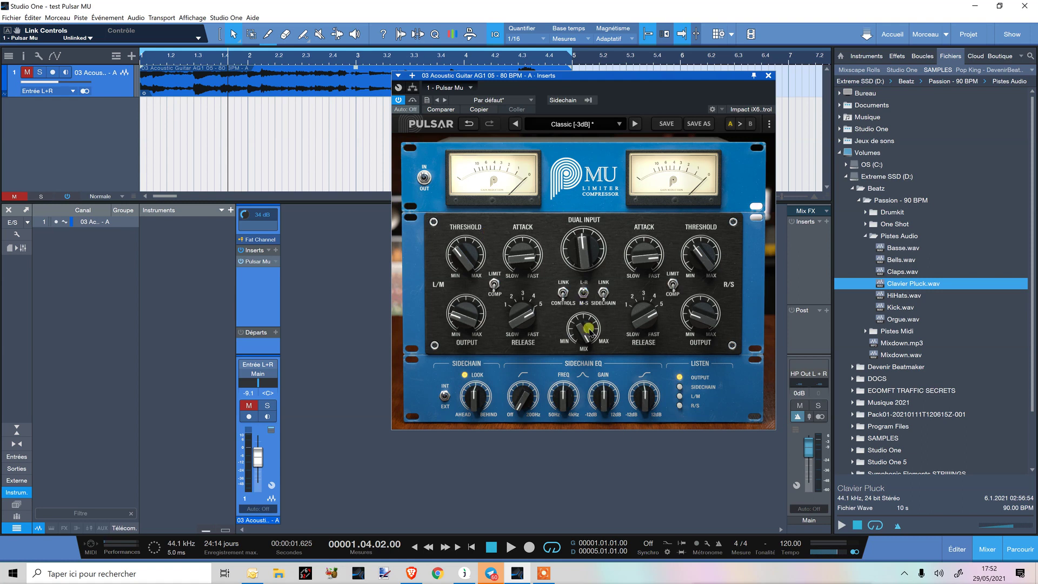
pyautogui.click(582, 296)
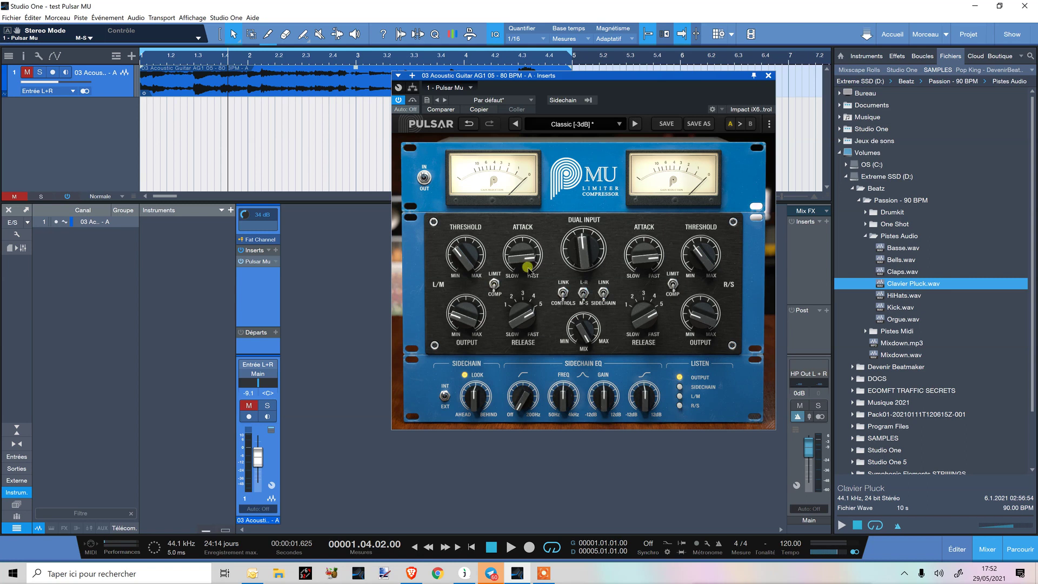
# Switch the L/M channel between limit and comp modes and back, and try the mix knob
pyautogui.click(494, 284)
pyautogui.click(494, 284)
pyautogui.moveTo(584, 332)
pyautogui.mouseDown()
pyautogui.moveTo(586, 390)
pyautogui.moveTo(590, 287)
pyautogui.moveTo(584, 342)
pyautogui.moveTo(589, 330)
pyautogui.moveTo(617, 327)
pyautogui.moveTo(590, 333)
pyautogui.moveTo(583, 378)
pyautogui.moveTo(571, 330)
pyautogui.mouseUp()
# Try the external sidechain source and return the sidechain to internal
pyautogui.click(448, 396)
pyautogui.moveTo(448, 397); pyautogui.dragTo(448, 417)
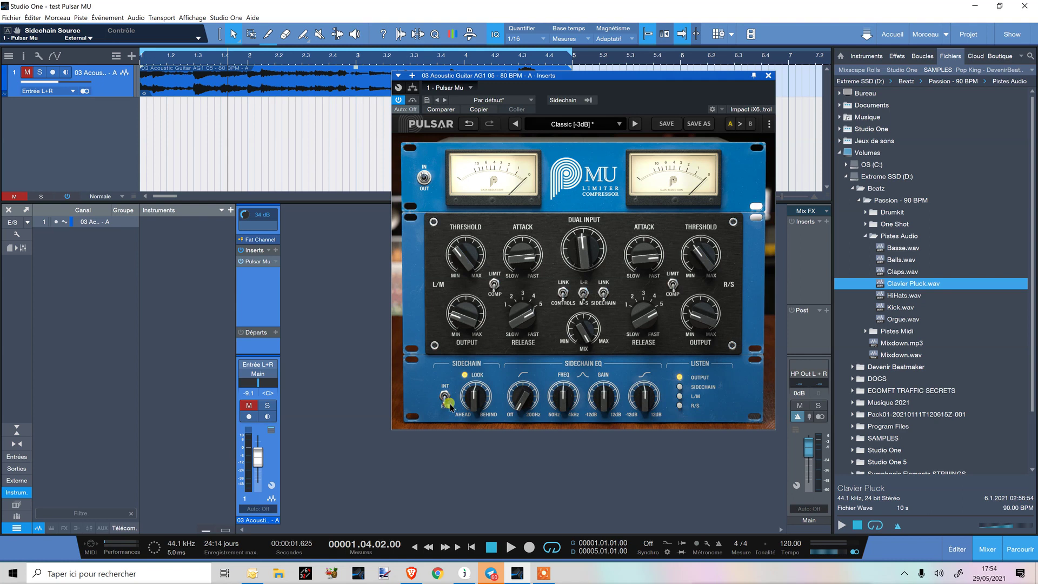
pyautogui.click(446, 401)
pyautogui.click(486, 403)
# Try the sidechain EQ's high-pass filter at about 51 Hz and turn it back off
pyautogui.moveTo(524, 400); pyautogui.dragTo(539, 359)
pyautogui.moveTo(540, 356); pyautogui.dragTo(540, 350)
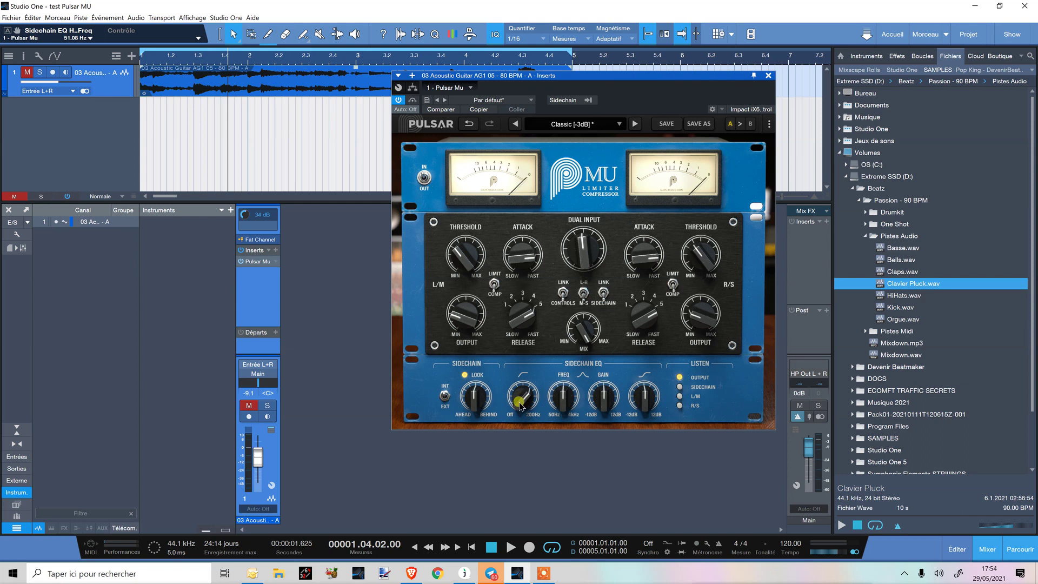
pyautogui.moveTo(520, 404)
pyautogui.mouseDown()
pyautogui.moveTo(534, 420)
pyautogui.moveTo(518, 407)
pyautogui.mouseUp()
# Set the sidechain EQ bell frequency to about 1.05 kHz, try a 6.24 dB boost, and set its gain to about -4.68 dB
pyautogui.moveTo(571, 398)
pyautogui.mouseDown()
pyautogui.moveTo(549, 423)
pyautogui.moveTo(567, 421)
pyautogui.moveTo(568, 393)
pyautogui.mouseUp()
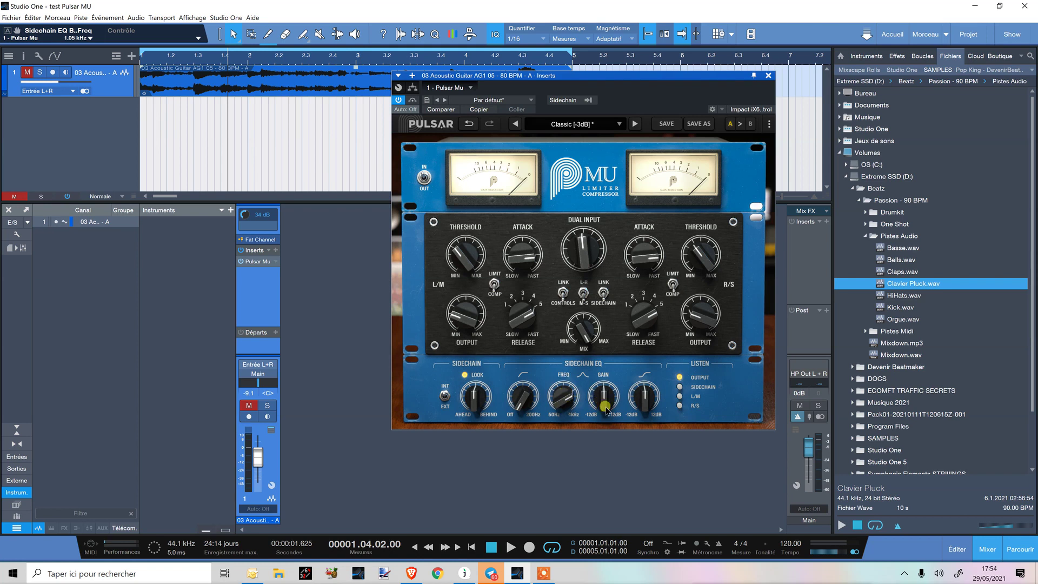
pyautogui.moveTo(607, 408); pyautogui.dragTo(607, 403)
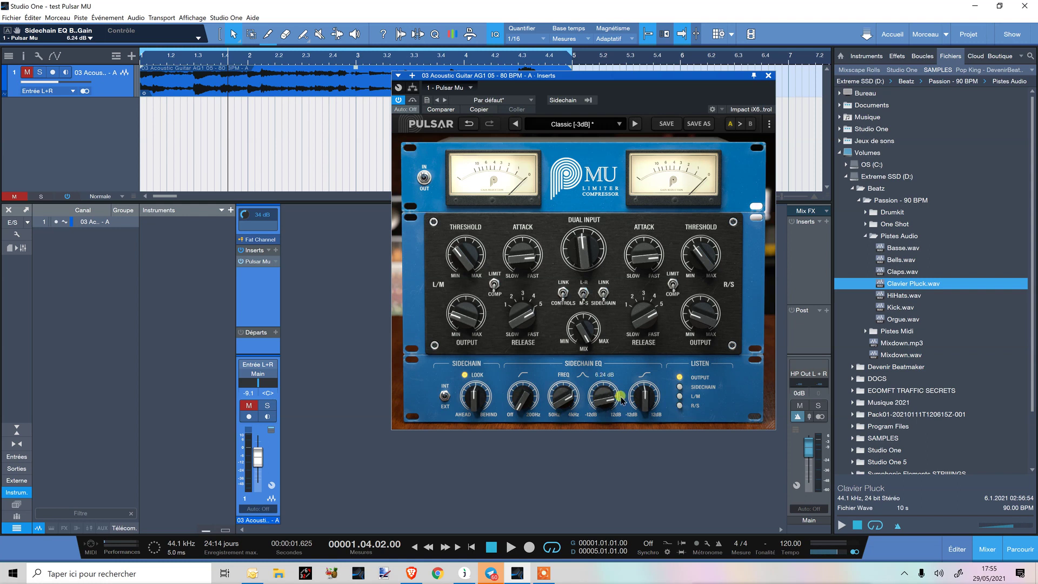
pyautogui.moveTo(611, 391); pyautogui.dragTo(597, 398)
pyautogui.moveTo(606, 419)
pyautogui.mouseDown()
pyautogui.moveTo(603, 437)
pyautogui.moveTo(604, 424)
pyautogui.mouseUp()
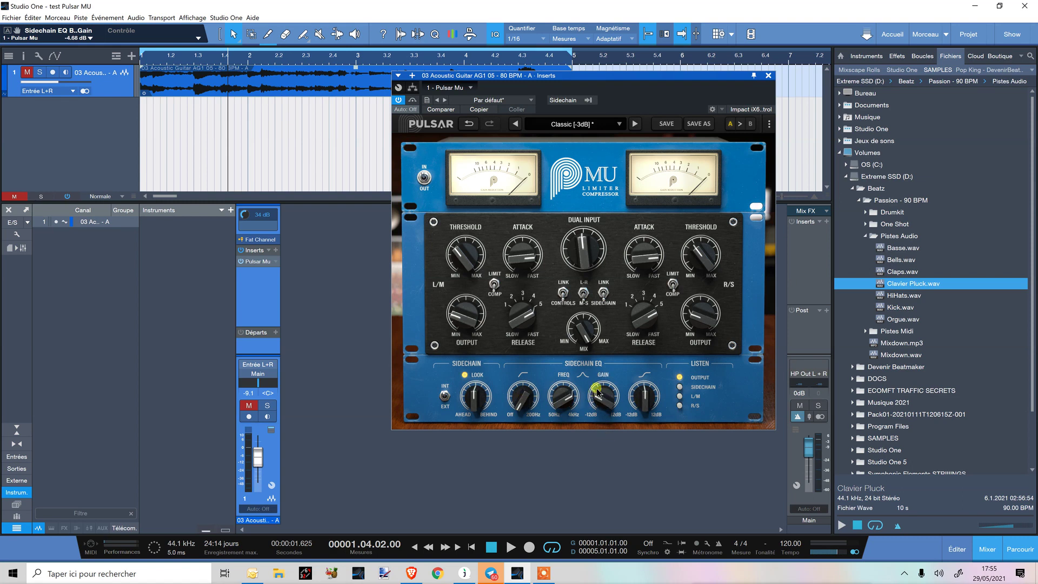
# Try different gain settings on the sidechain EQ's high shelf, including a boost of about 4.20 dB
pyautogui.moveTo(564, 401); pyautogui.dragTo(652, 396)
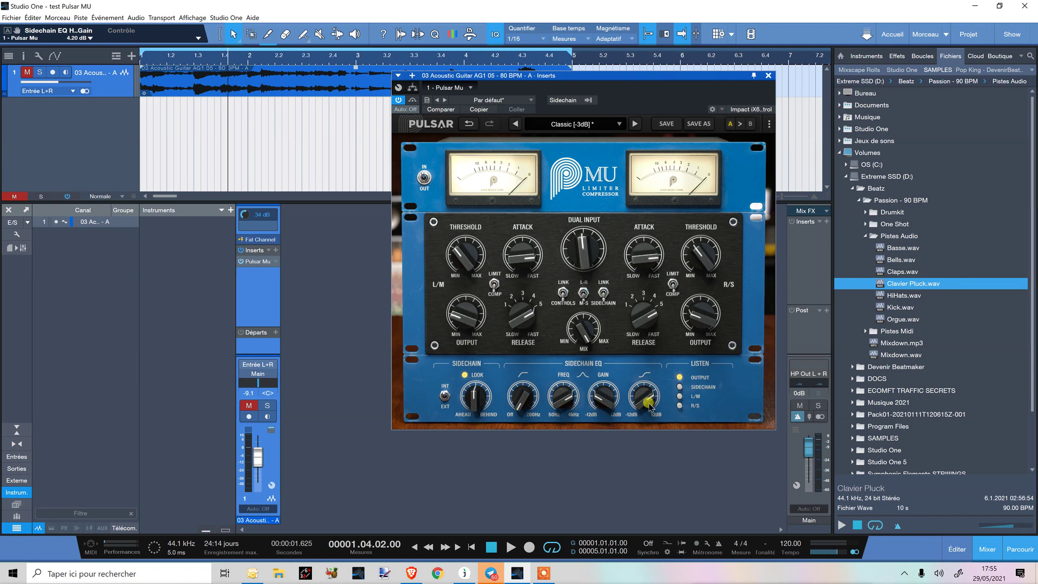
pyautogui.moveTo(648, 419); pyautogui.dragTo(645, 414)
pyautogui.moveTo(648, 404); pyautogui.dragTo(651, 406)
pyautogui.moveTo(643, 410); pyautogui.dragTo(633, 409)
# Monitor the sidechain signal, set the EQ bell frequency to about 757.5 Hz, and return listening from L/M to output
pyautogui.click(681, 386)
pyautogui.moveTo(604, 393); pyautogui.dragTo(564, 387)
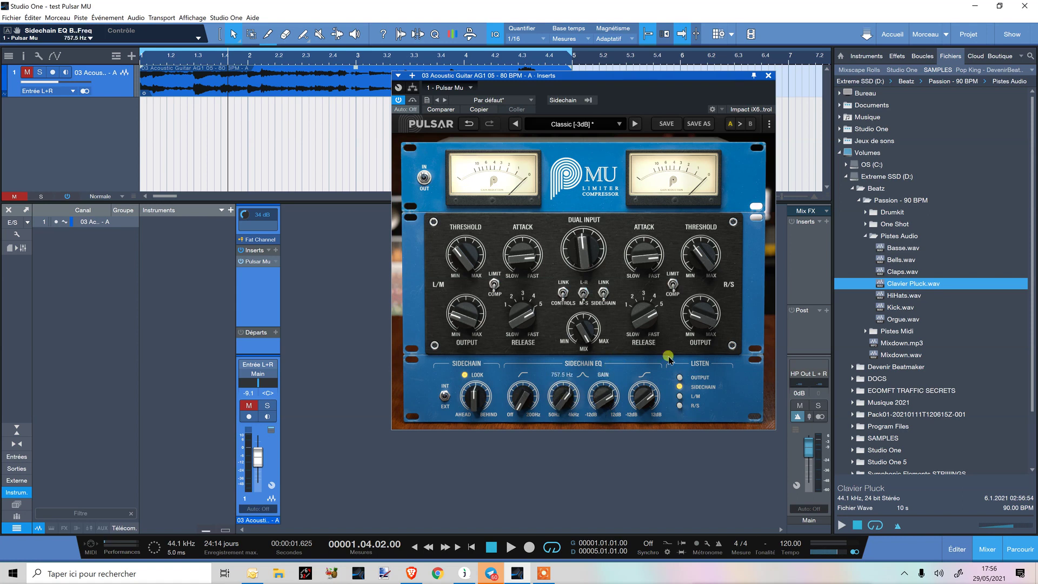
pyautogui.click(680, 396)
pyautogui.click(679, 377)
# Move the compressor window aside and view its preset categories without loading a preset
pyautogui.moveTo(677, 97)
pyautogui.mouseDown()
pyautogui.moveTo(718, 96)
pyautogui.moveTo(682, 115)
pyautogui.mouseUp()
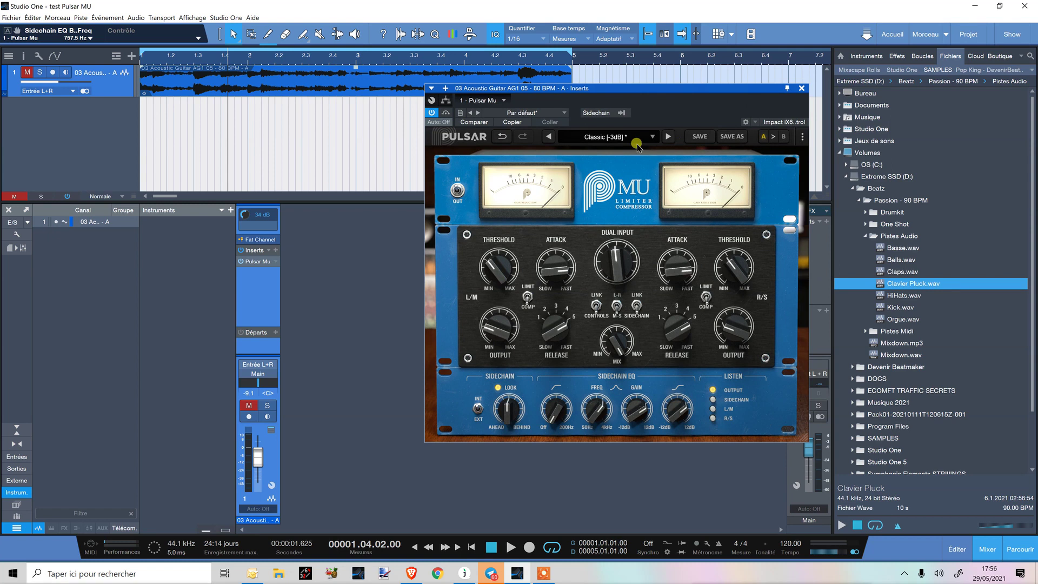
pyautogui.click(635, 140)
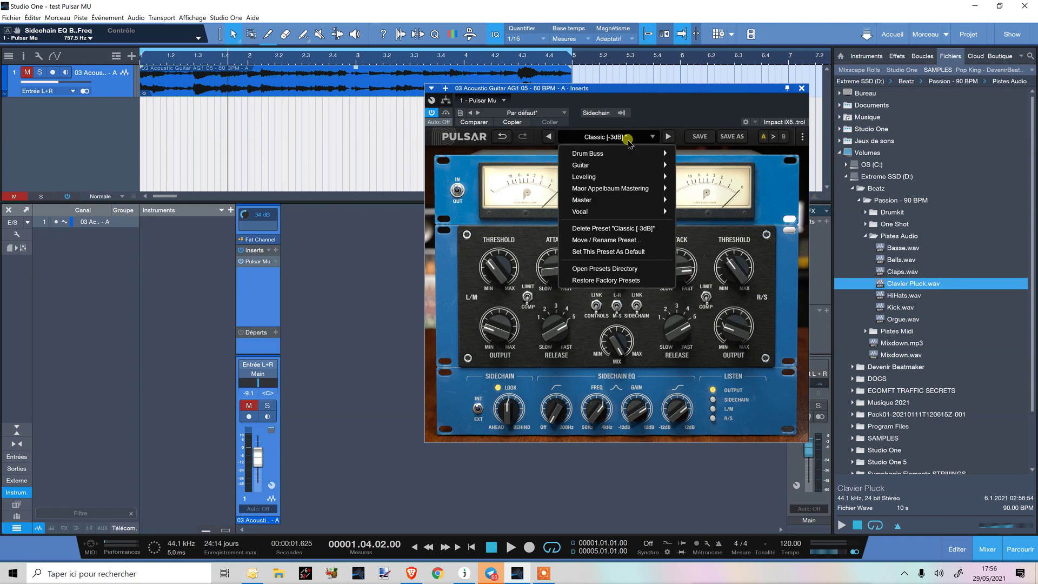
pyautogui.click(649, 113)
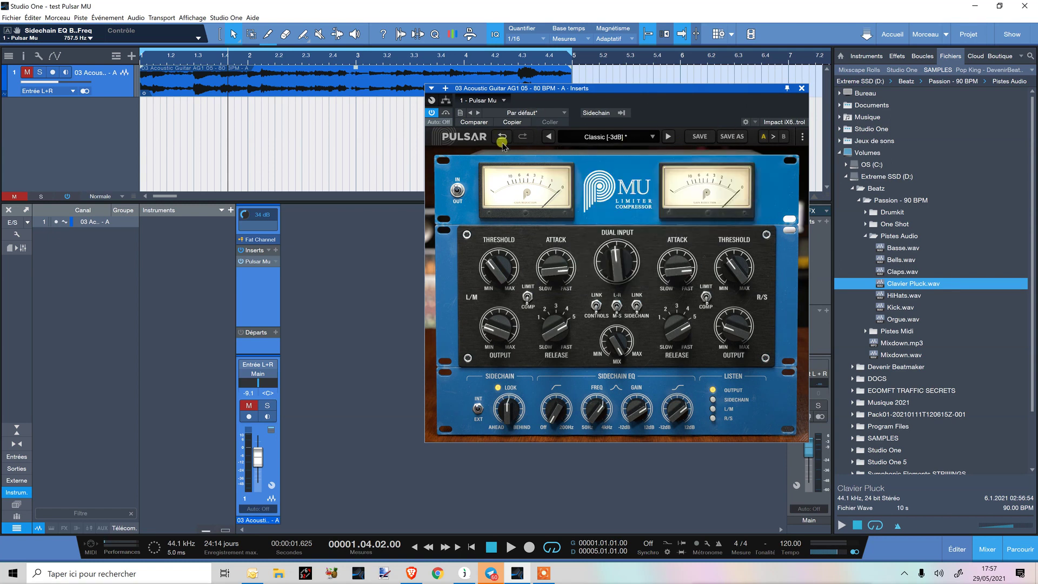
# Enlarge the compressor window slightly and reposition it below the guitar clip
pyautogui.moveTo(807, 440); pyautogui.dragTo(863, 500)
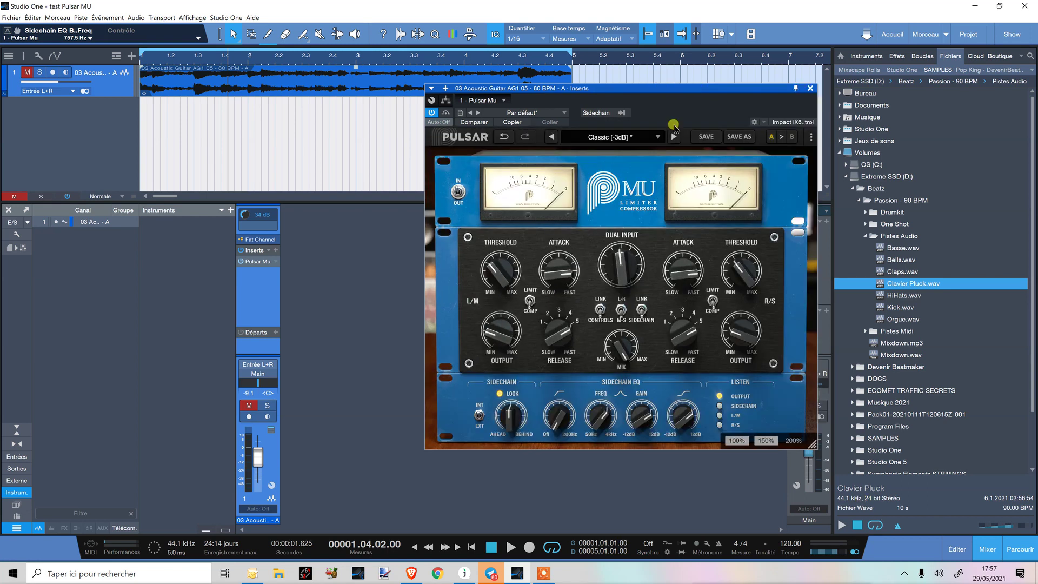
pyautogui.moveTo(657, 103); pyautogui.dragTo(622, 79)
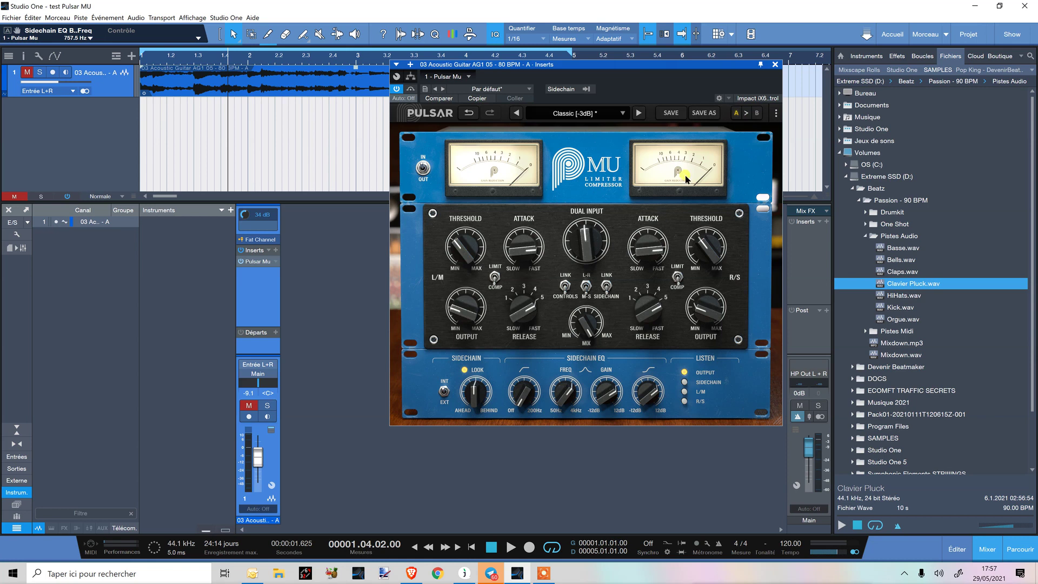
pyautogui.moveTo(641, 77); pyautogui.dragTo(627, 129)
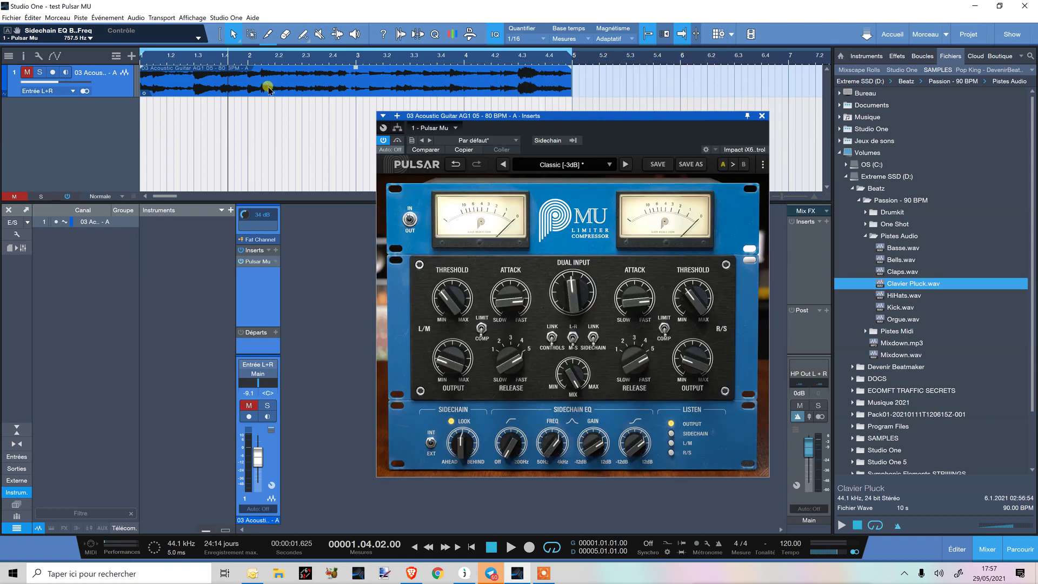
# Unmute the guitar track, play it from the start and set the L/M threshold to about 6.05
pyautogui.click(27, 71)
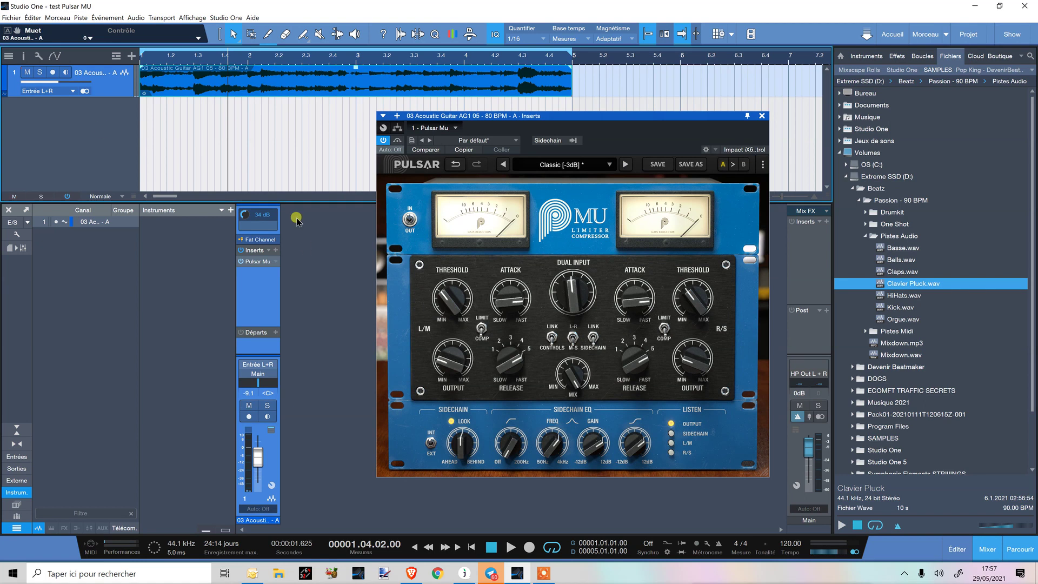
pyautogui.click(415, 547)
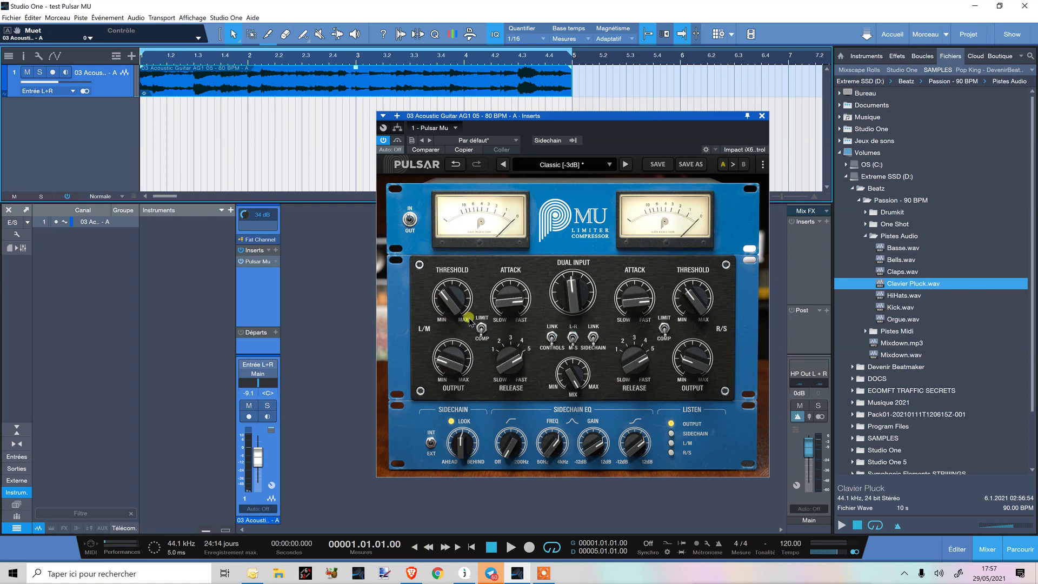
pyautogui.click(468, 318)
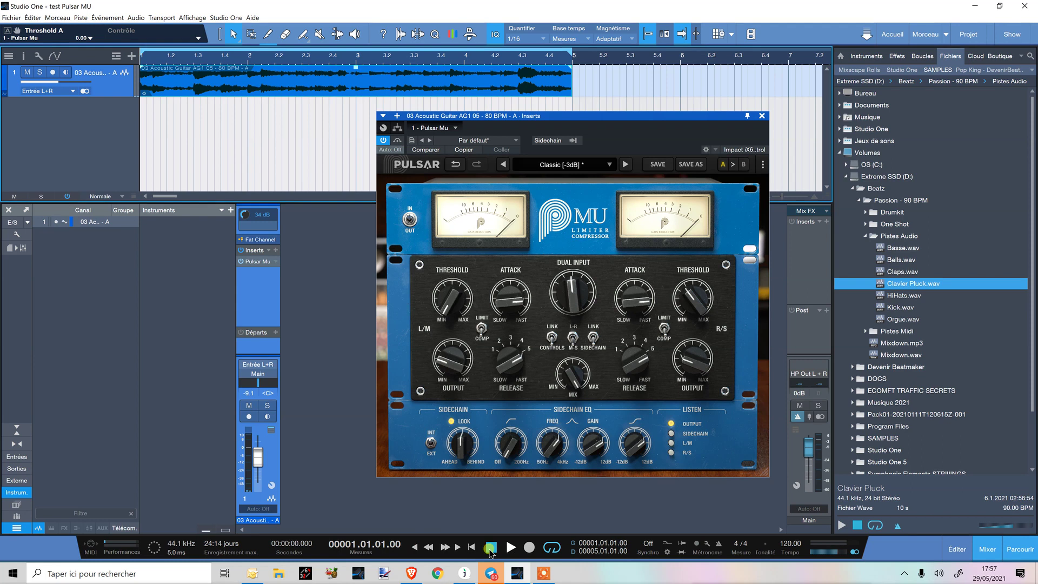
pyautogui.click(511, 547)
pyautogui.moveTo(448, 308); pyautogui.dragTo(449, 245)
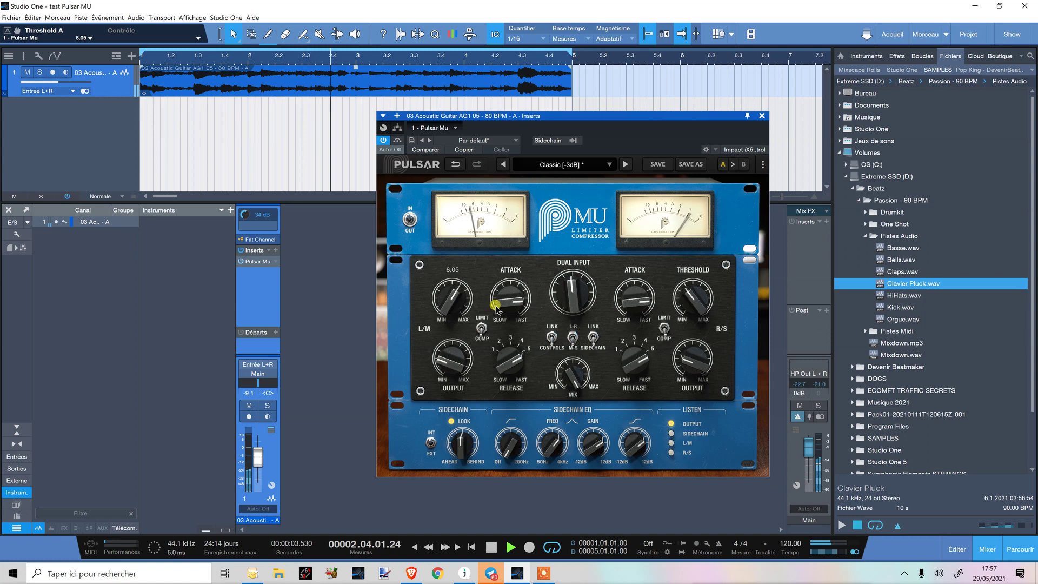
# Set the L/M attack to about 9.30, then try the dual input at about 18.2 dB and lower it slightly
pyautogui.moveTo(499, 303); pyautogui.dragTo(489, 283)
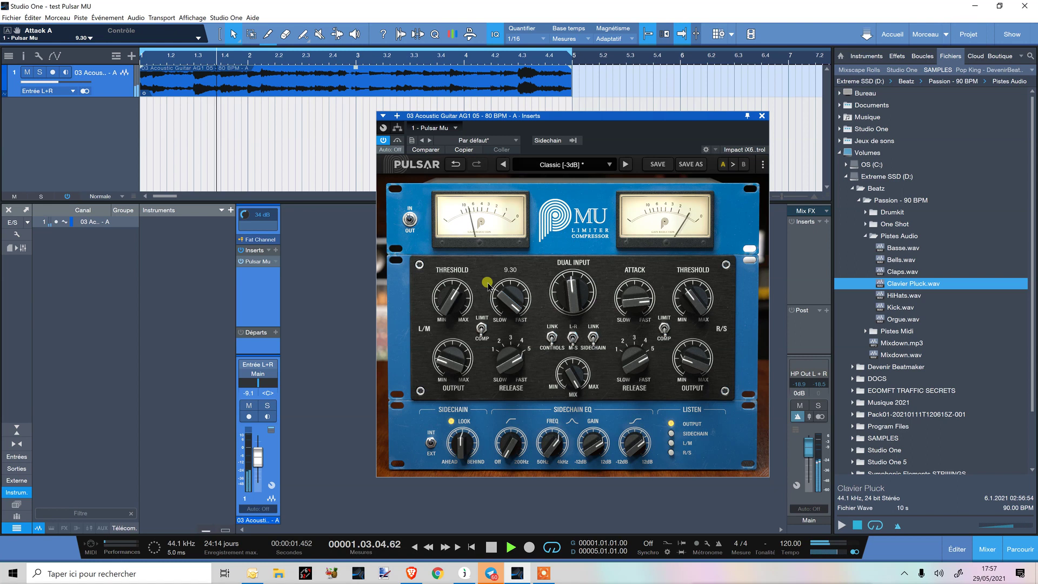
pyautogui.moveTo(591, 309); pyautogui.dragTo(573, 225)
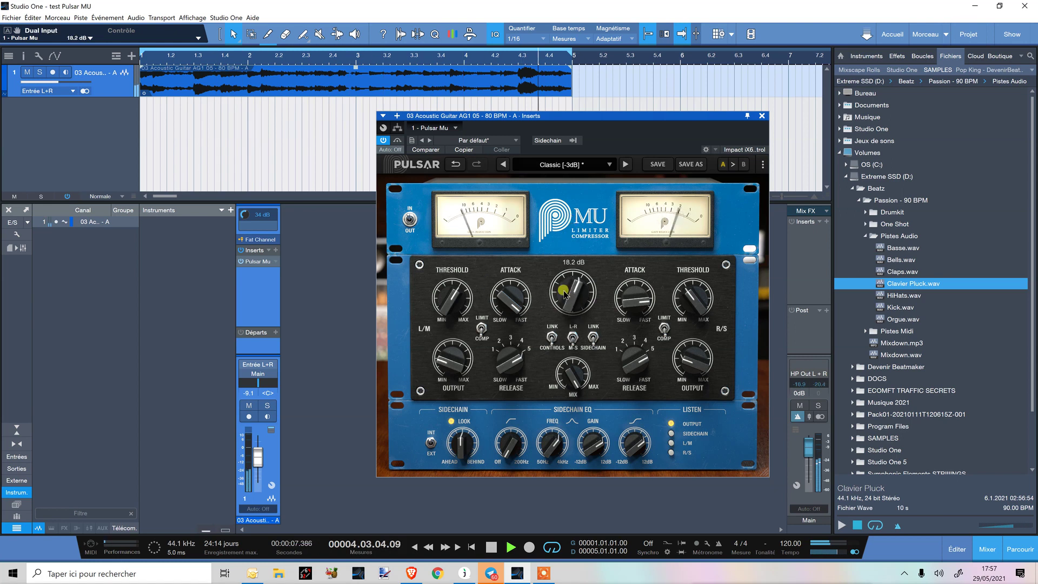
pyautogui.moveTo(564, 293); pyautogui.dragTo(563, 295)
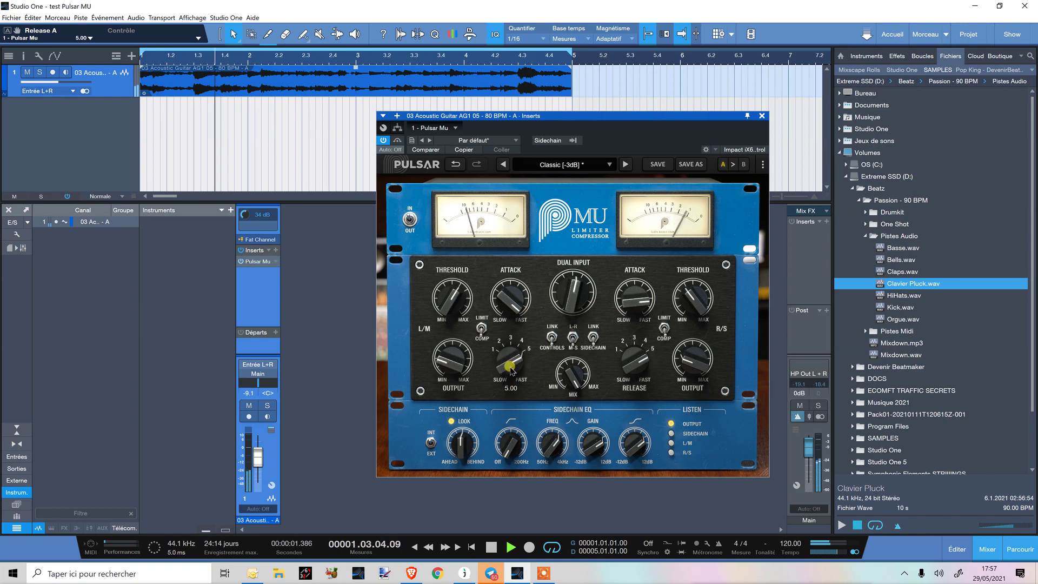
# Try the L/M release at 4, restore it to 5, and stop playback back at the start of the song
pyautogui.moveTo(510, 369); pyautogui.dragTo(510, 377)
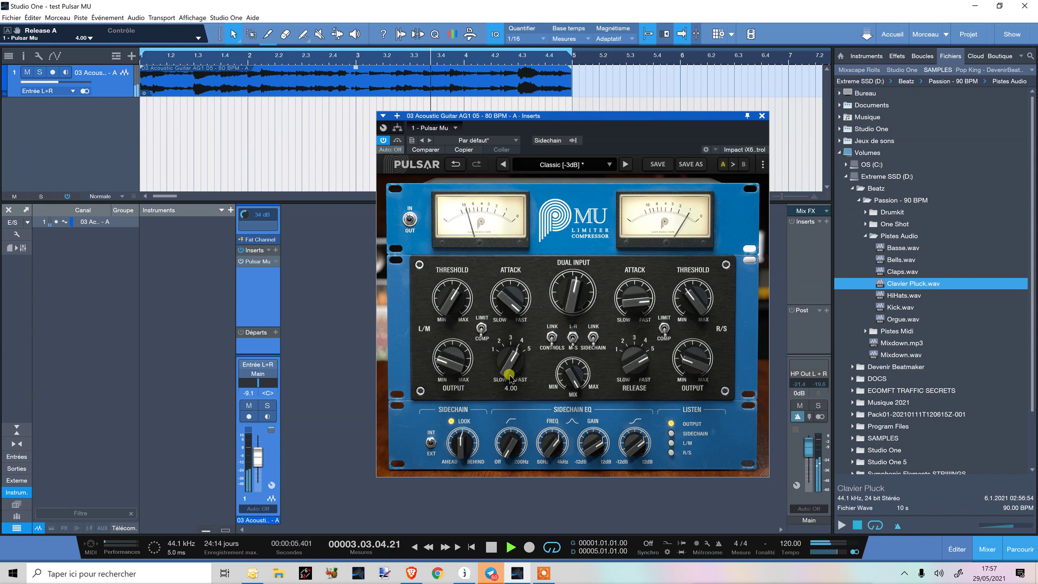
pyautogui.moveTo(510, 375); pyautogui.dragTo(509, 361)
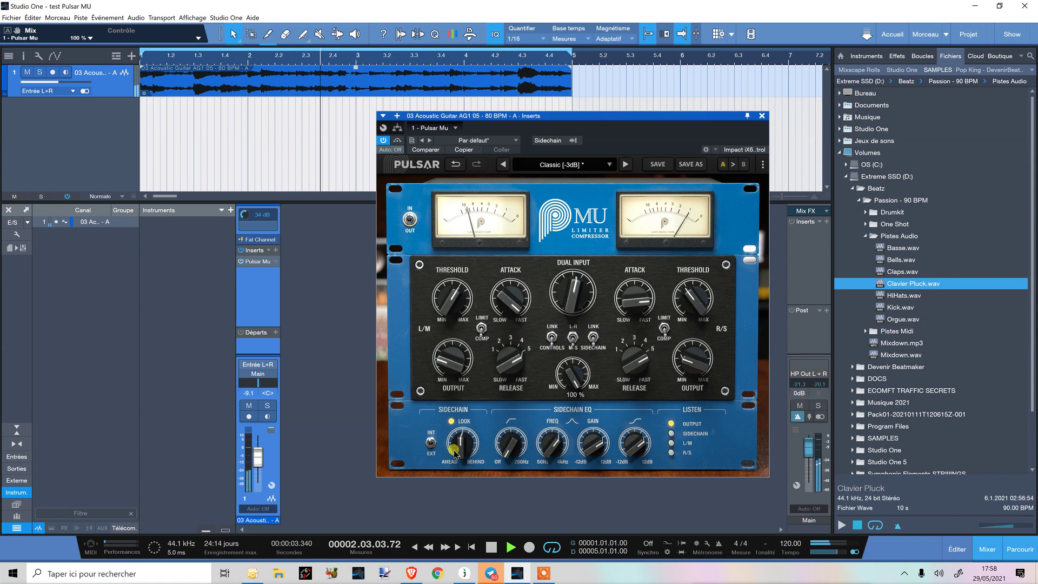
pyautogui.click(491, 545)
pyautogui.click(491, 545)
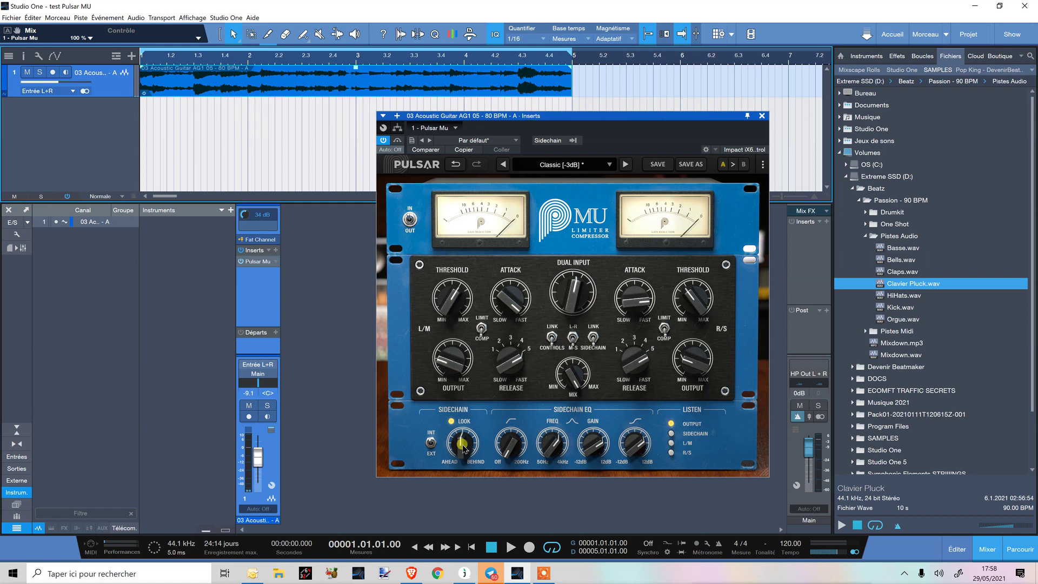
# Adjust the sidechain look timing, and set the sidechain EQ's high-pass filter to about 119.3 Hz during playback
pyautogui.moveTo(464, 448)
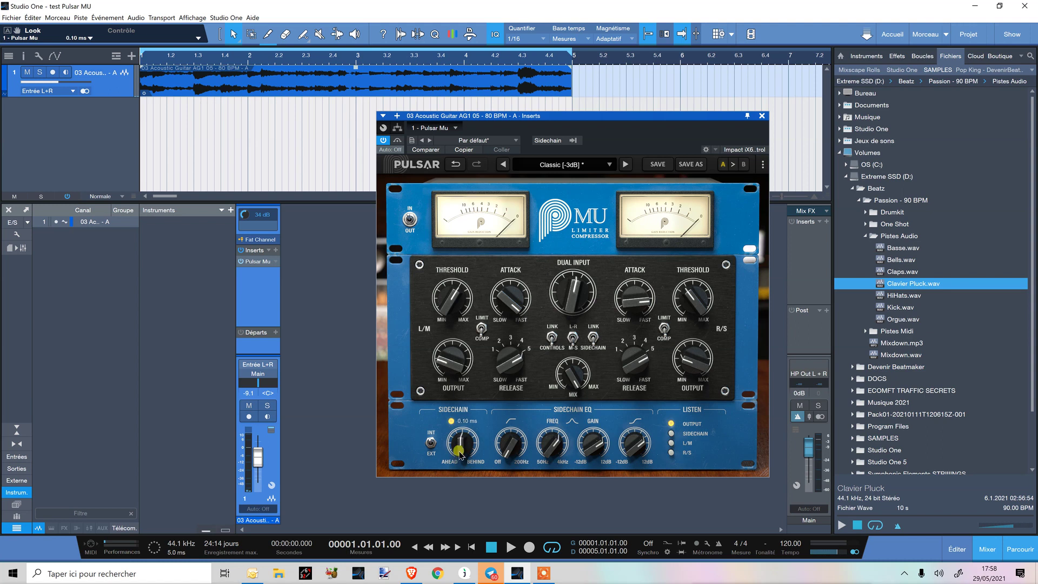
pyautogui.moveTo(461, 444); pyautogui.dragTo(529, 396)
pyautogui.press('space')
pyautogui.click(593, 442)
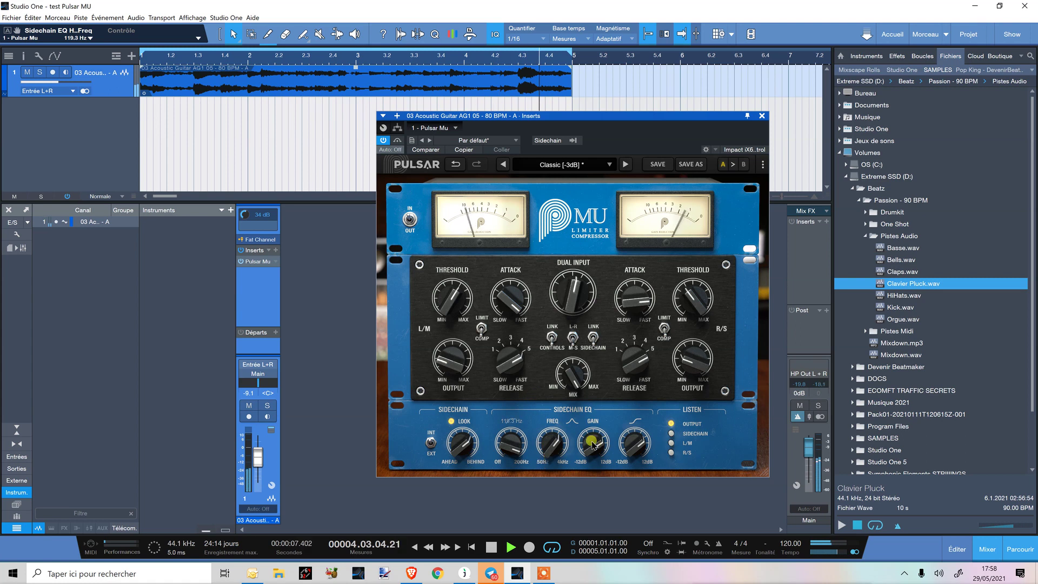
pyautogui.click(491, 547)
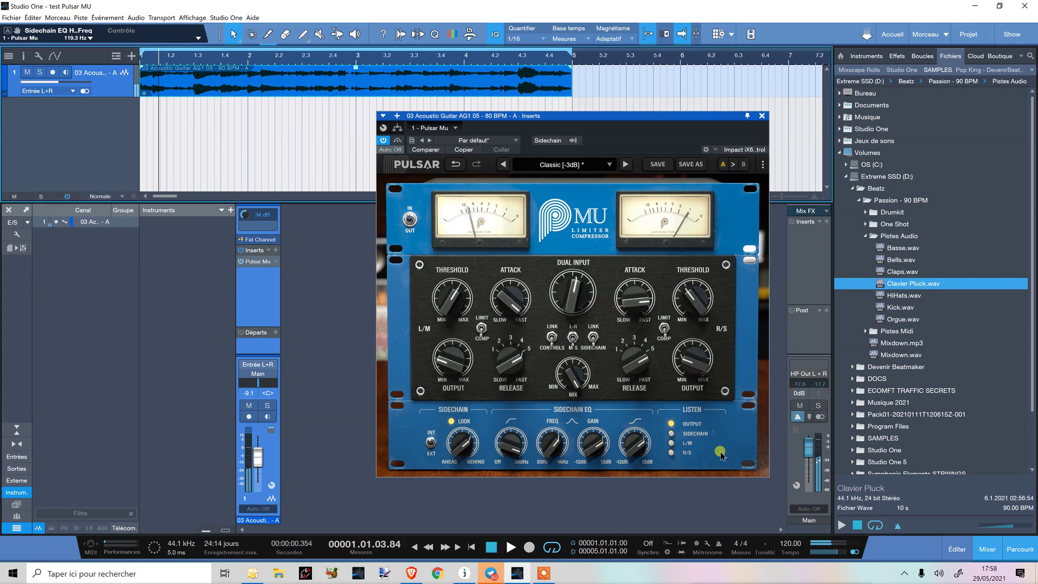
# Listen to the sidechain signal during playback and set the EQ bell frequency to about 207.9 Hz
pyautogui.click(673, 434)
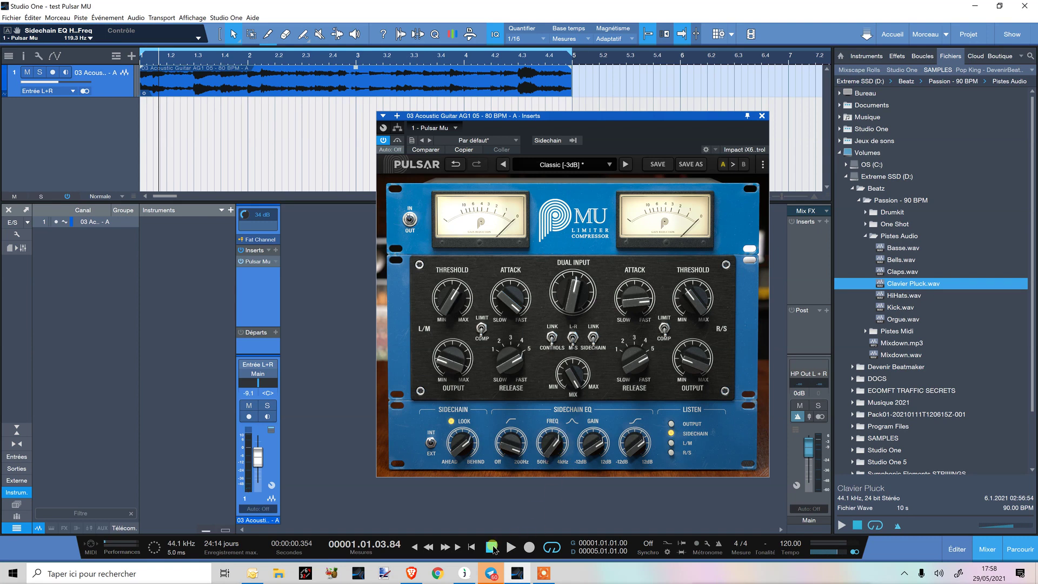
pyautogui.click(494, 550)
pyautogui.click(510, 548)
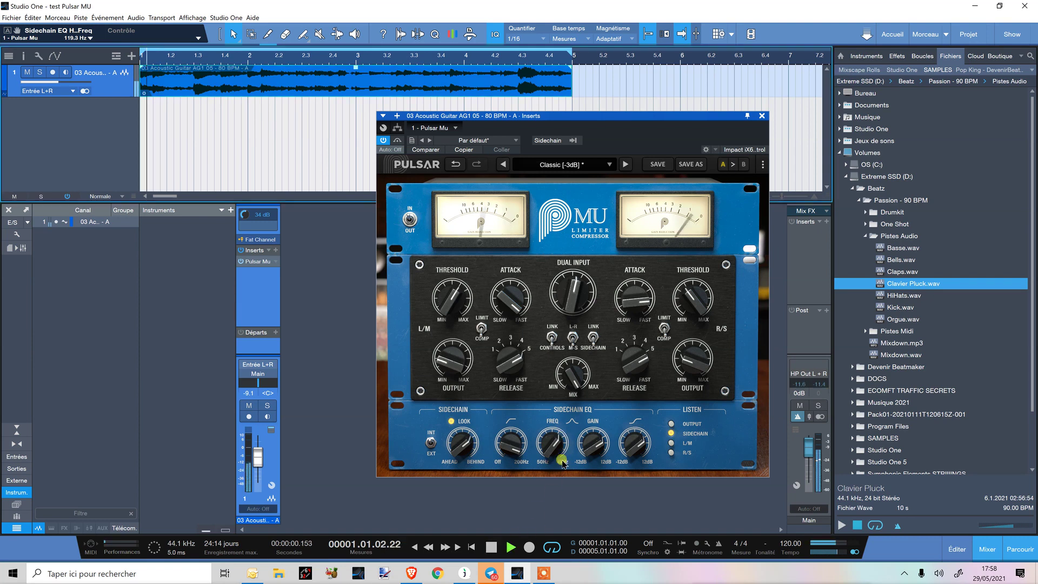
pyautogui.moveTo(551, 447); pyautogui.dragTo(552, 480)
pyautogui.press('space')
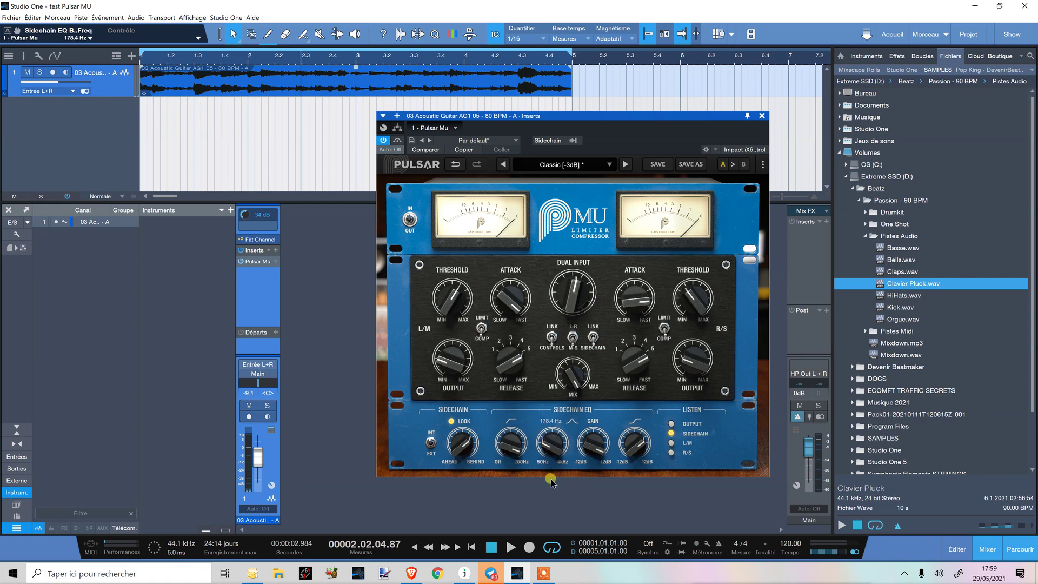
pyautogui.click(511, 548)
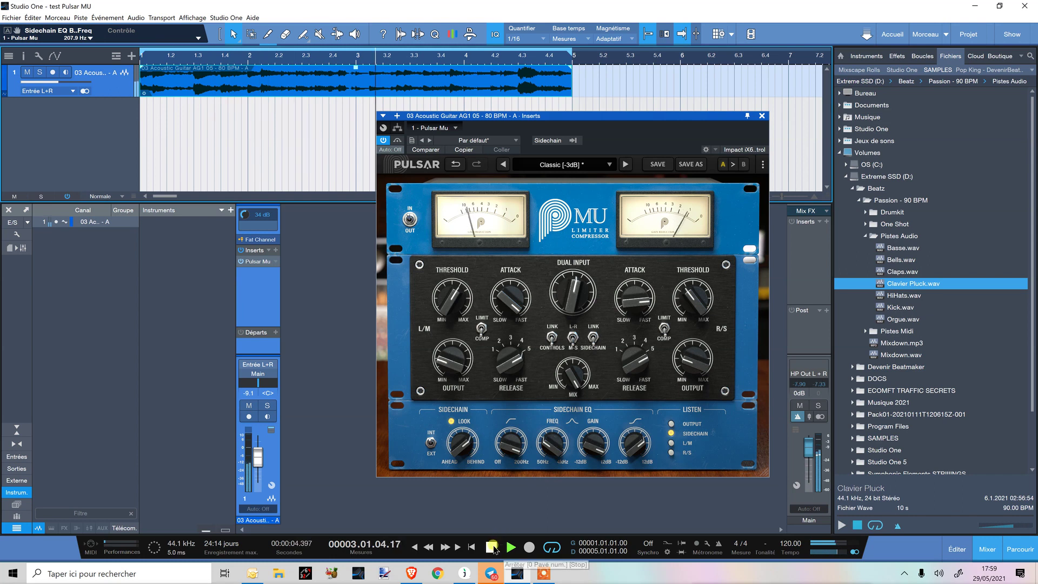
pyautogui.click(492, 547)
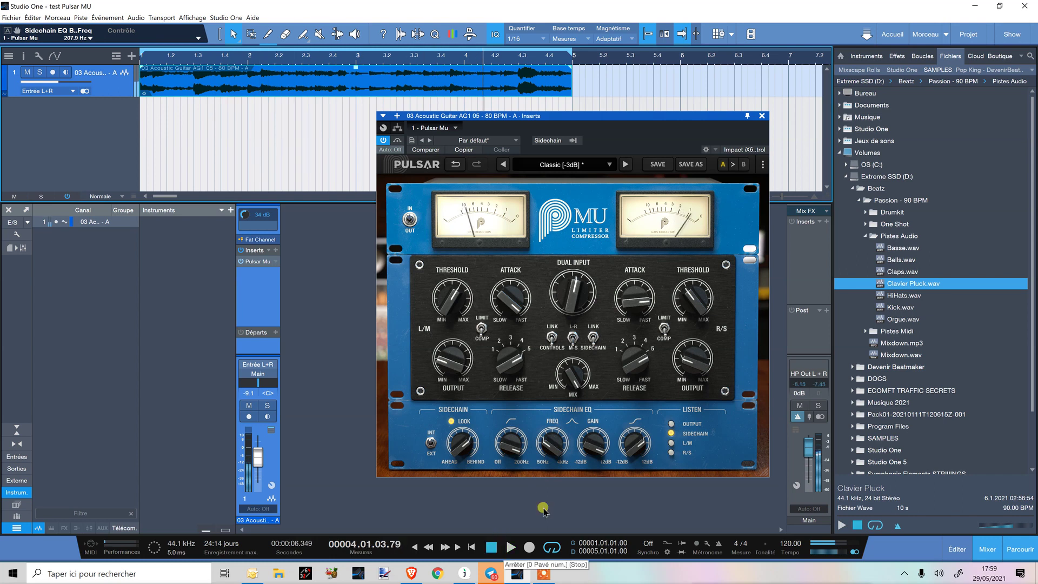
# Try the sidechain EQ bell gain at 3.60 dB and settle it at about 1.80 dB during playback
pyautogui.moveTo(593, 453); pyautogui.dragTo(593, 461)
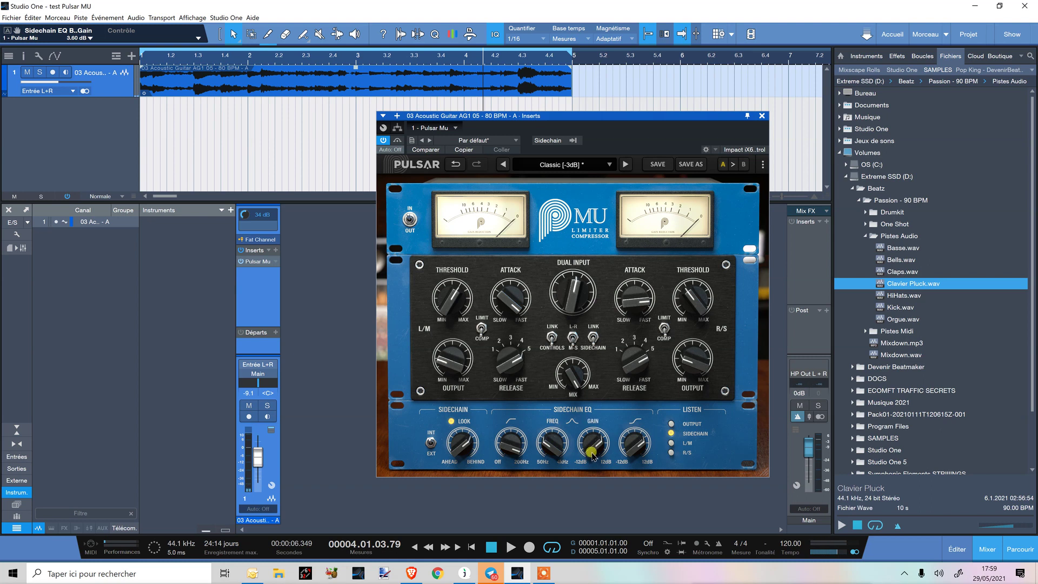
pyautogui.click(491, 548)
pyautogui.click(511, 547)
pyautogui.moveTo(592, 452)
pyautogui.mouseDown()
pyautogui.moveTo(595, 515)
pyautogui.moveTo(591, 437)
pyautogui.mouseUp()
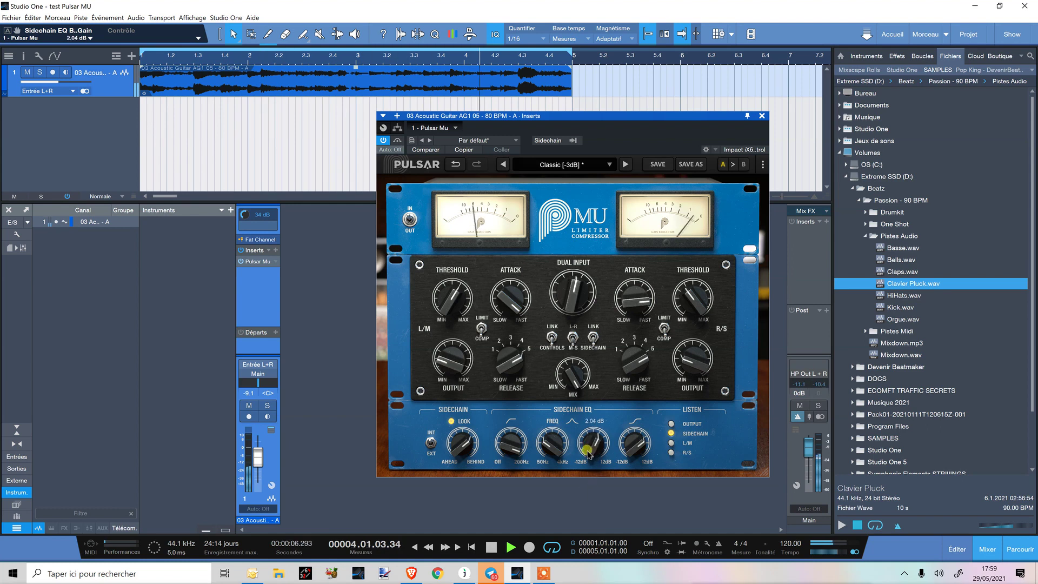
pyautogui.moveTo(589, 456); pyautogui.dragTo(588, 446)
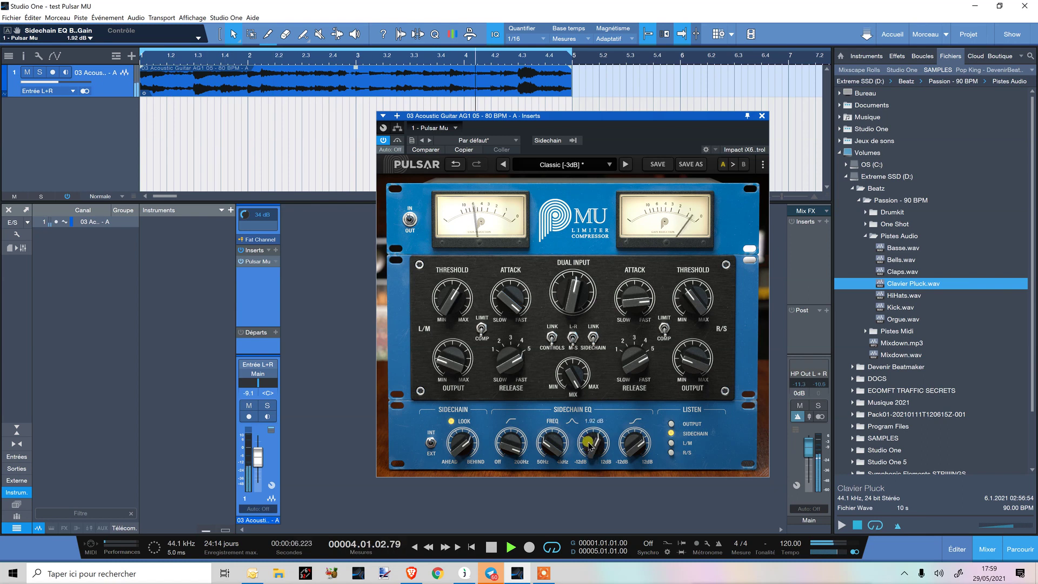
pyautogui.moveTo(590, 446); pyautogui.dragTo(591, 445)
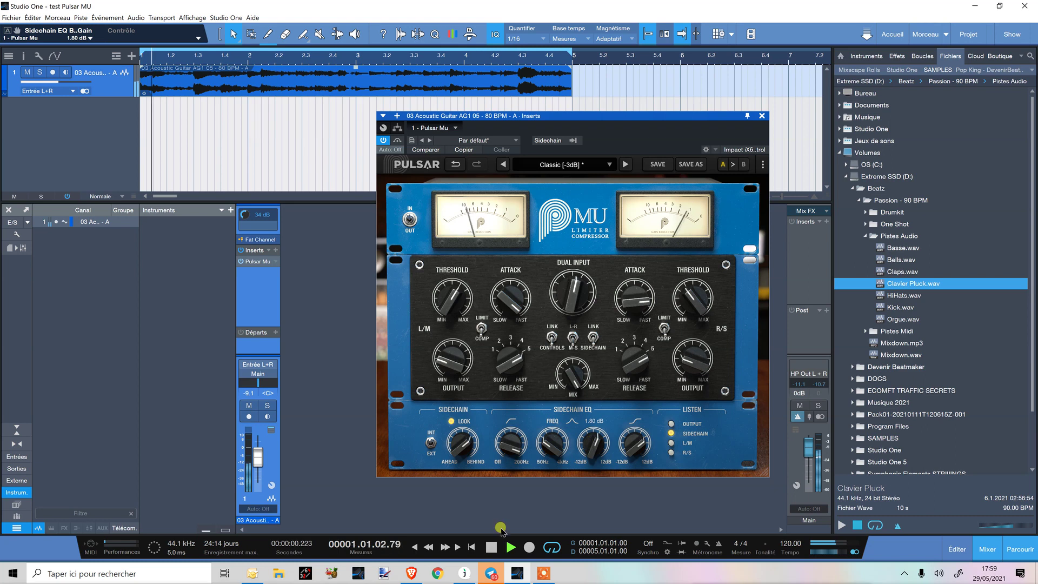
pyautogui.press('space')
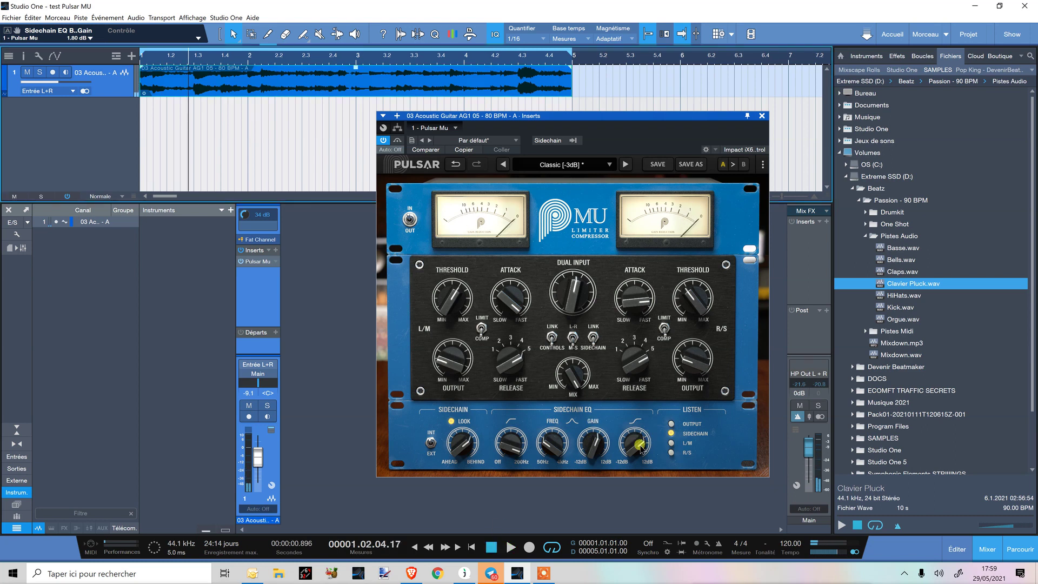
# Try the sidechain EQ's high-shelf gain at -12 dB, then set it to about 5.04 dB during playback
pyautogui.moveTo(629, 466); pyautogui.dragTo(642, 516)
pyautogui.moveTo(635, 463); pyautogui.dragTo(634, 460)
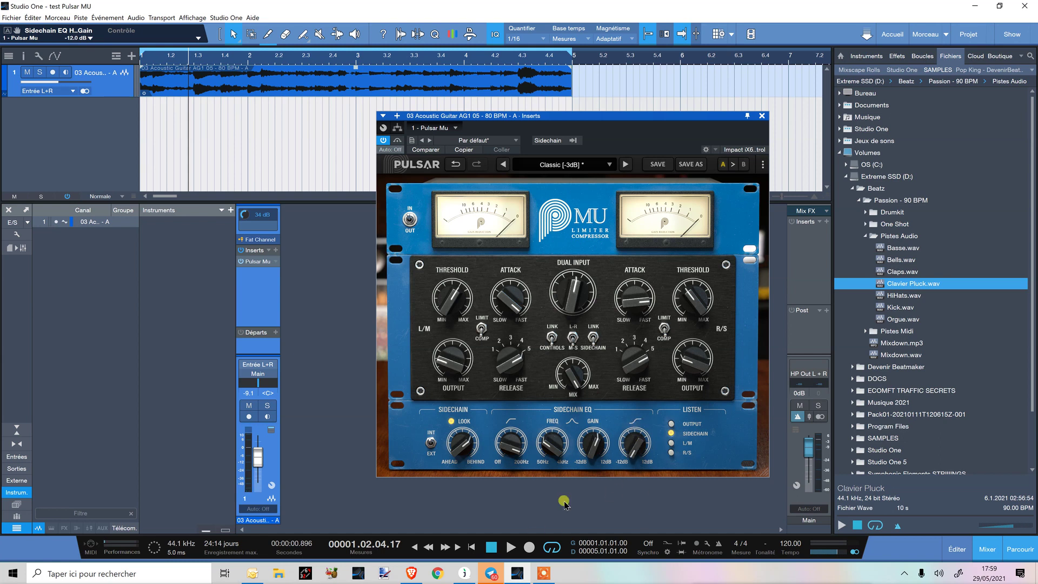
pyautogui.click(491, 547)
pyautogui.click(509, 548)
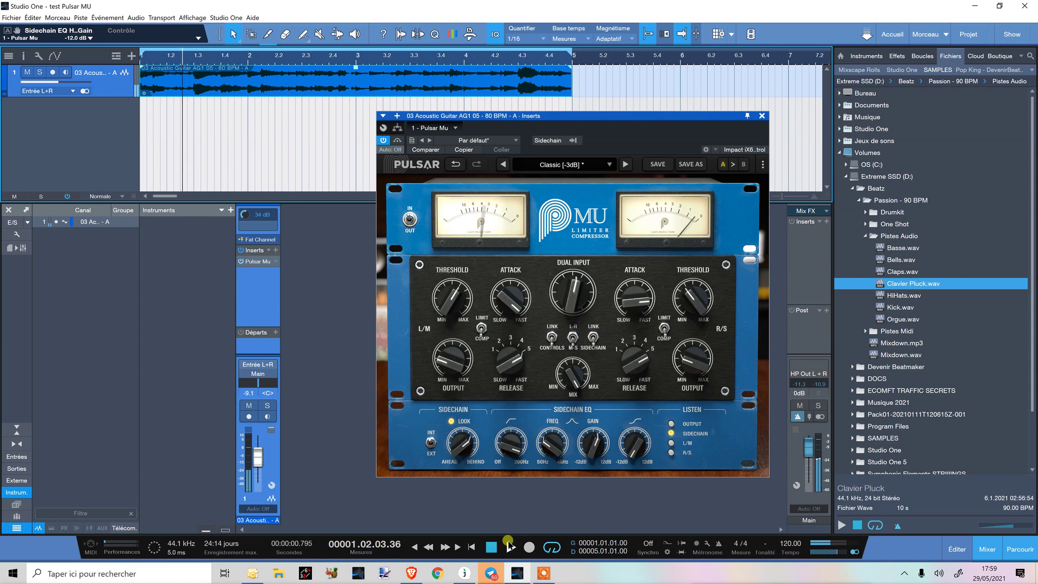
pyautogui.moveTo(635, 450)
pyautogui.mouseDown()
pyautogui.moveTo(637, 405)
pyautogui.moveTo(626, 453)
pyautogui.mouseUp()
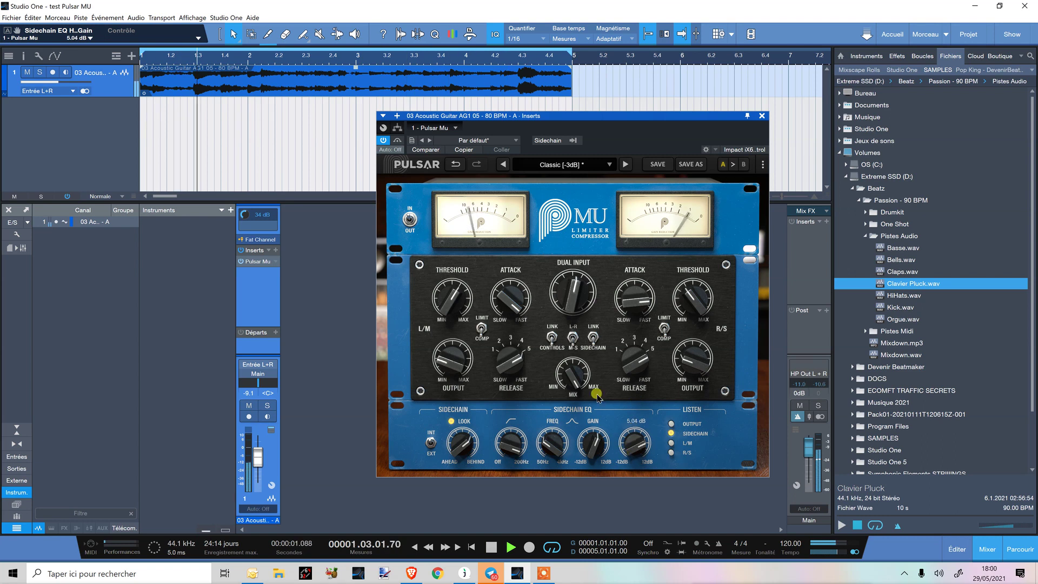
# Set the L/M output to about -13.7 dB and bypass the compressor to compare the sound
pyautogui.click(385, 140)
pyautogui.moveTo(450, 361); pyautogui.dragTo(450, 365)
pyautogui.press('space')
pyautogui.click(383, 142)
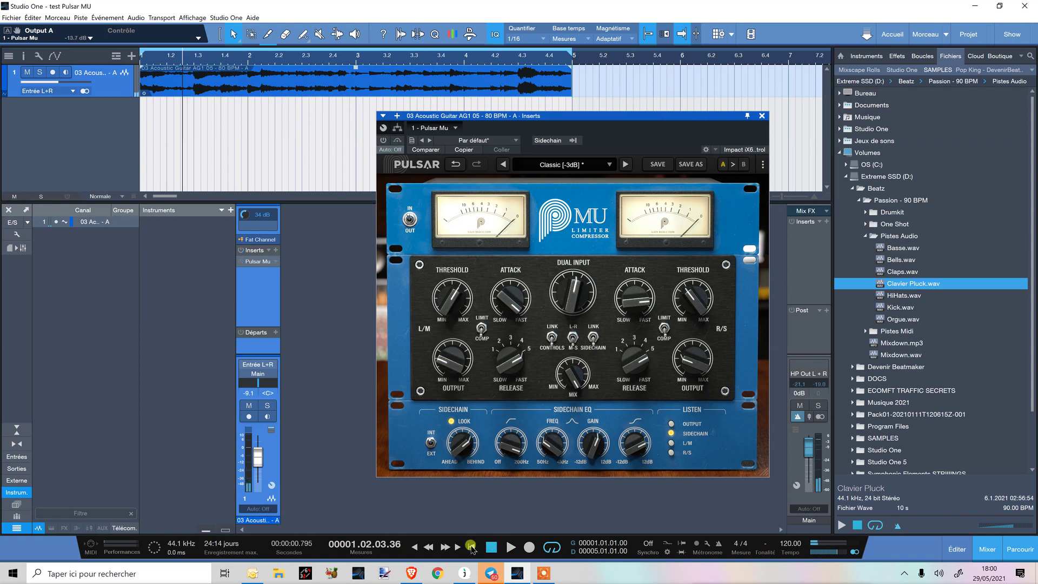
# Play the acoustic guitar from the start, switching the compressor on and off to compare the sound
pyautogui.click(491, 548)
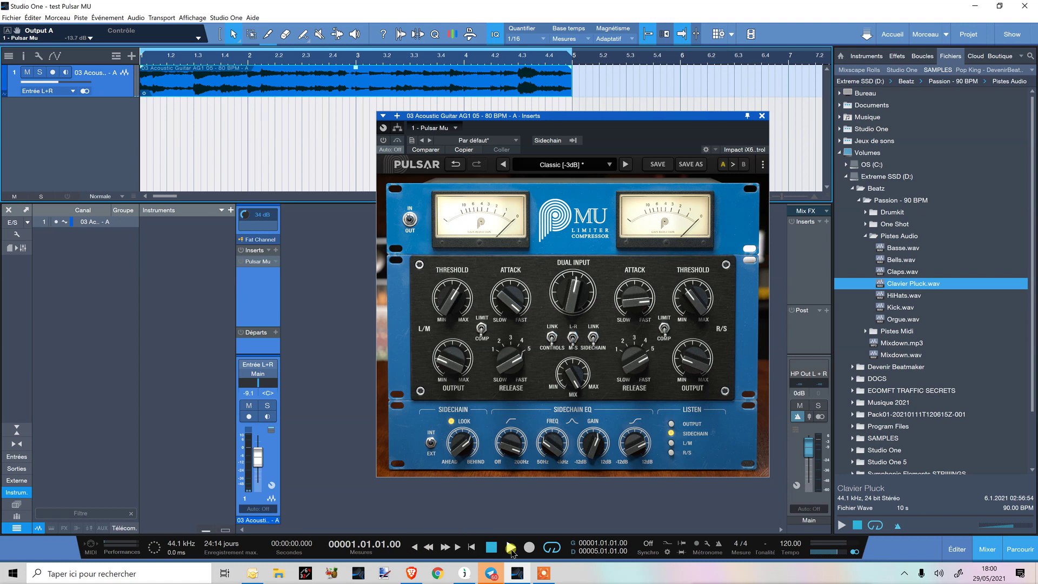
pyautogui.click(511, 547)
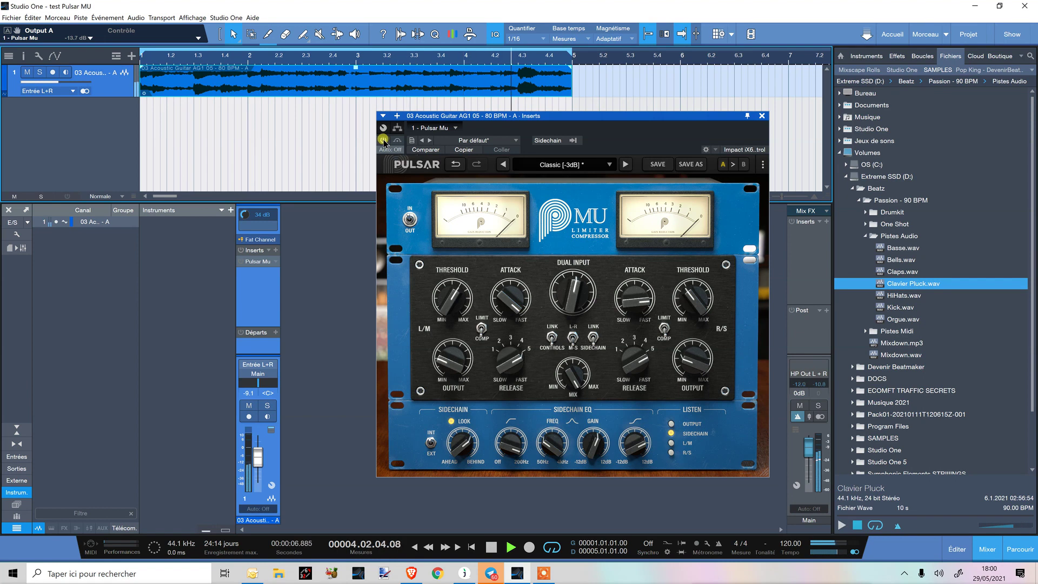
pyautogui.click(384, 141)
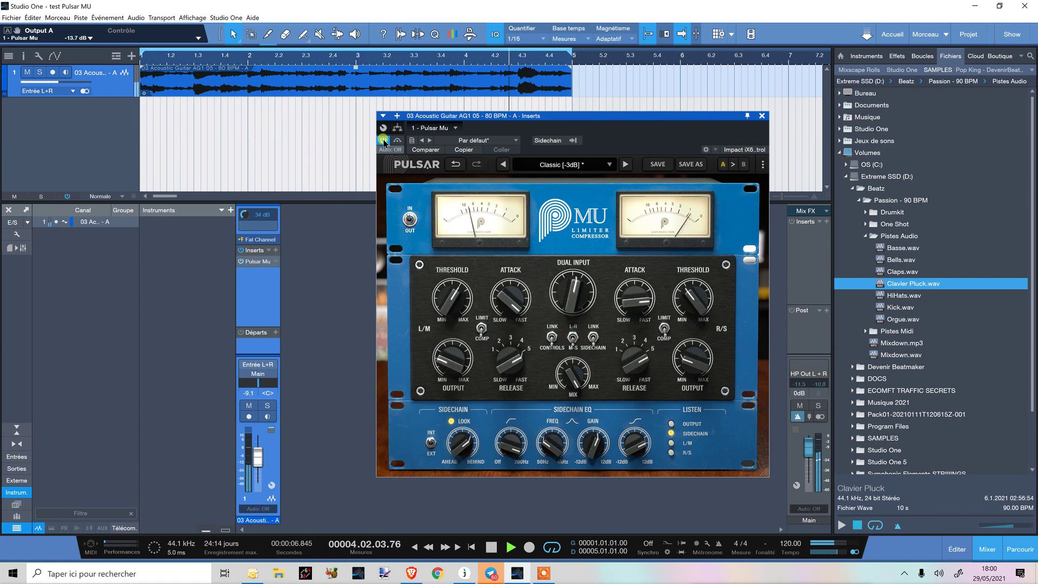
pyautogui.click(383, 140)
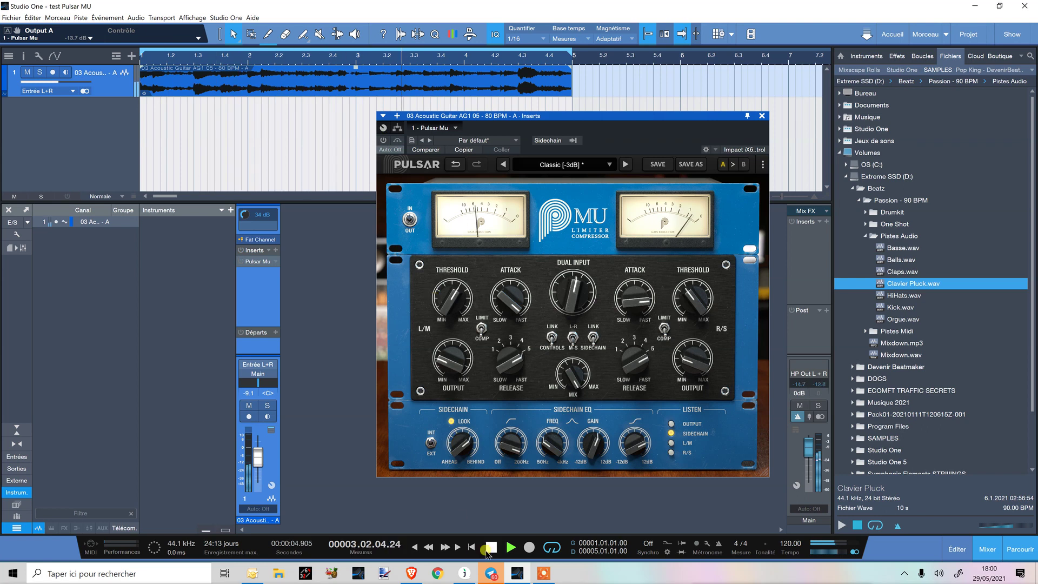
pyautogui.click(489, 548)
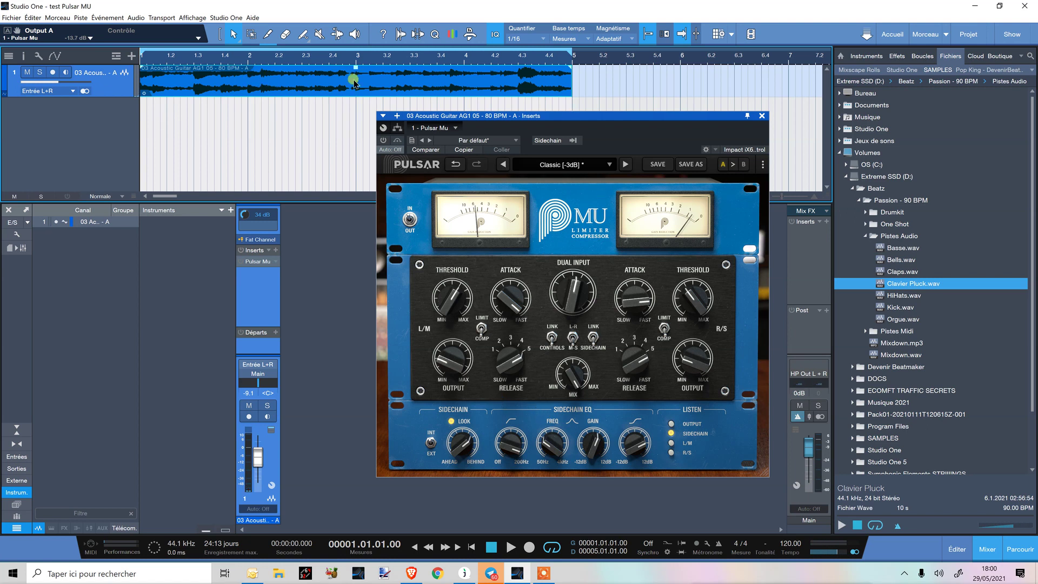
# Switch to the open song dated 2021-05-29 and enlarge the arrangement area to show all seven tracks
pyautogui.moveTo(646, 133); pyautogui.dragTo(643, 159)
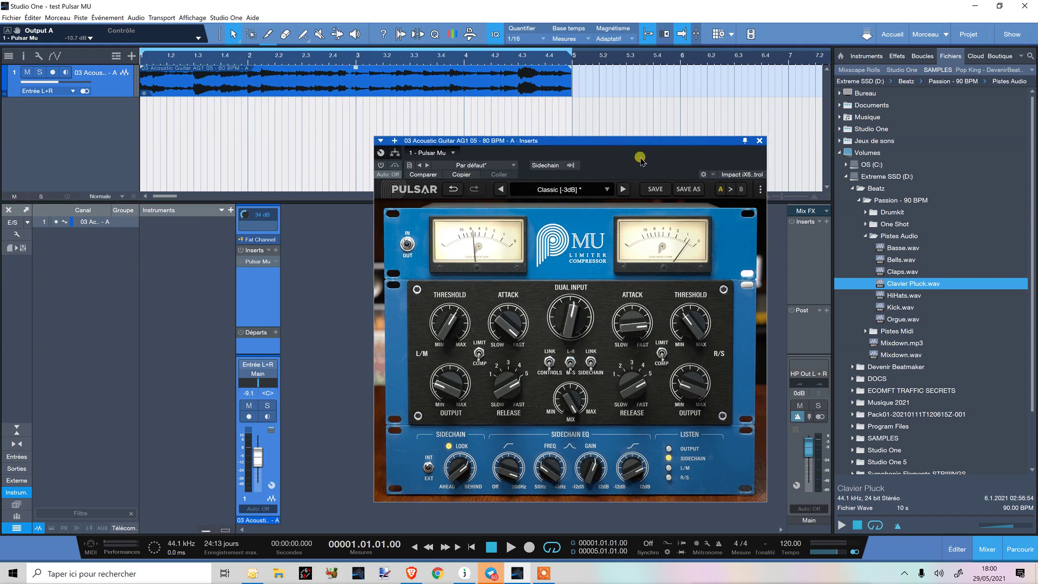
pyautogui.click(946, 35)
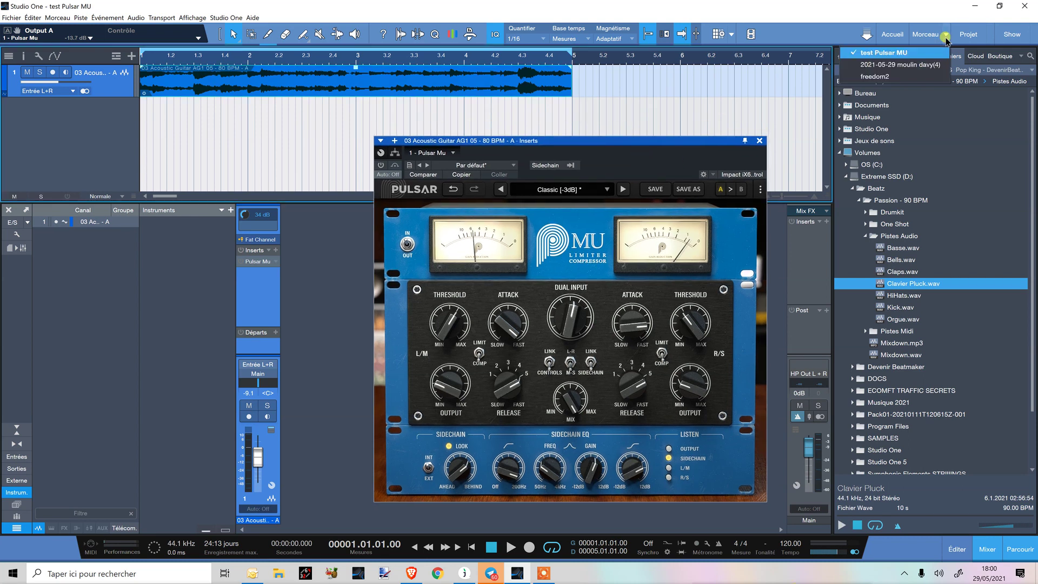
pyautogui.click(917, 64)
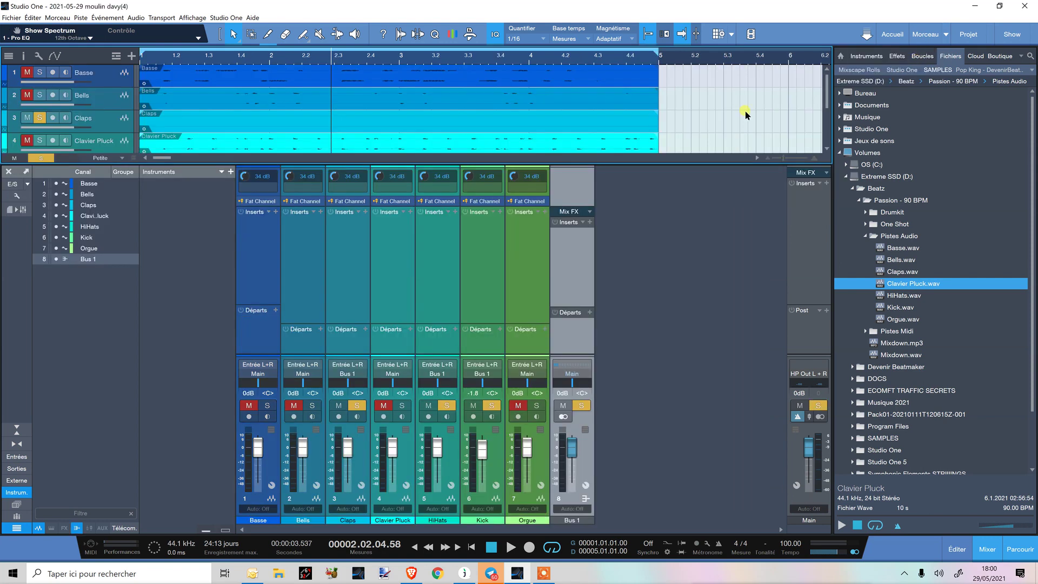
pyautogui.moveTo(672, 158); pyautogui.dragTo(674, 219)
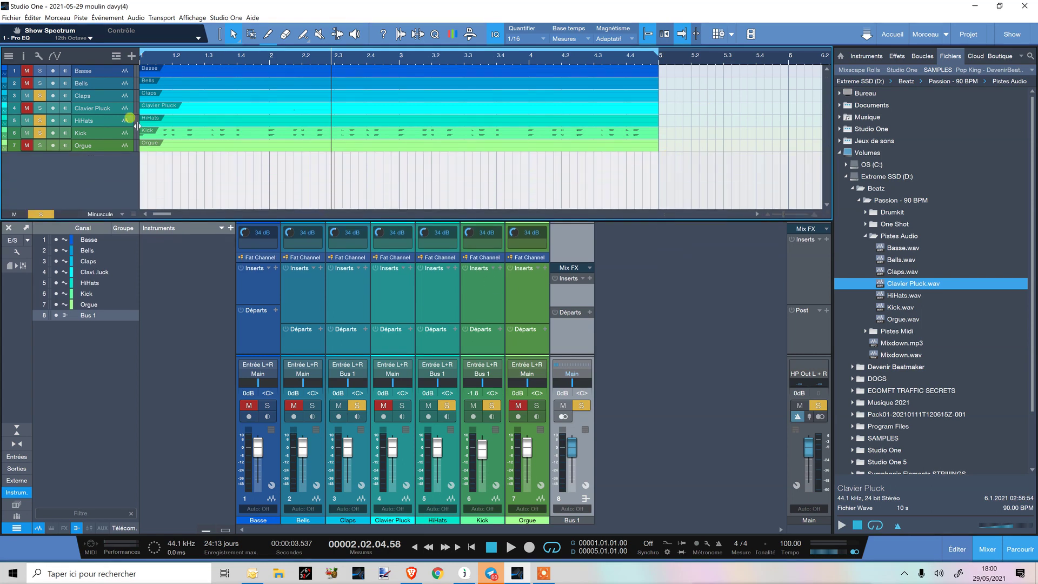
# Play the soloed drum tracks from the song's start, then stop playback
pyautogui.press('Home')
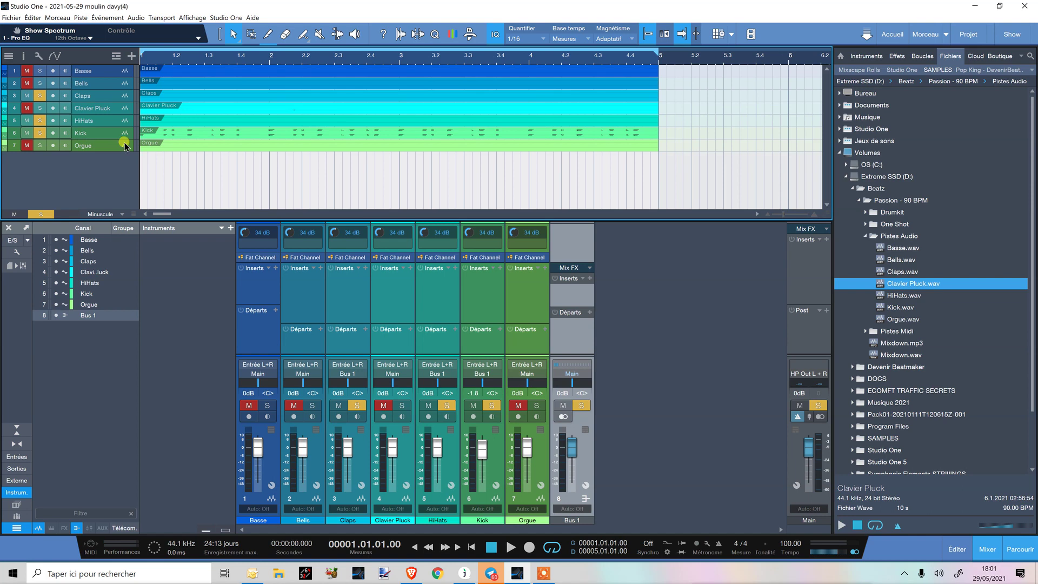
pyautogui.click(509, 547)
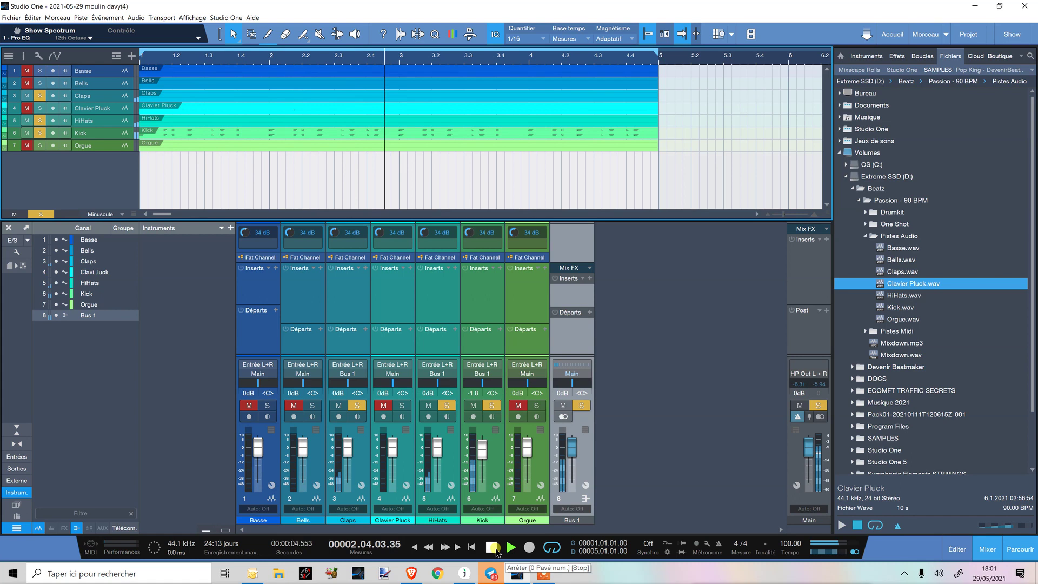
pyautogui.press('space')
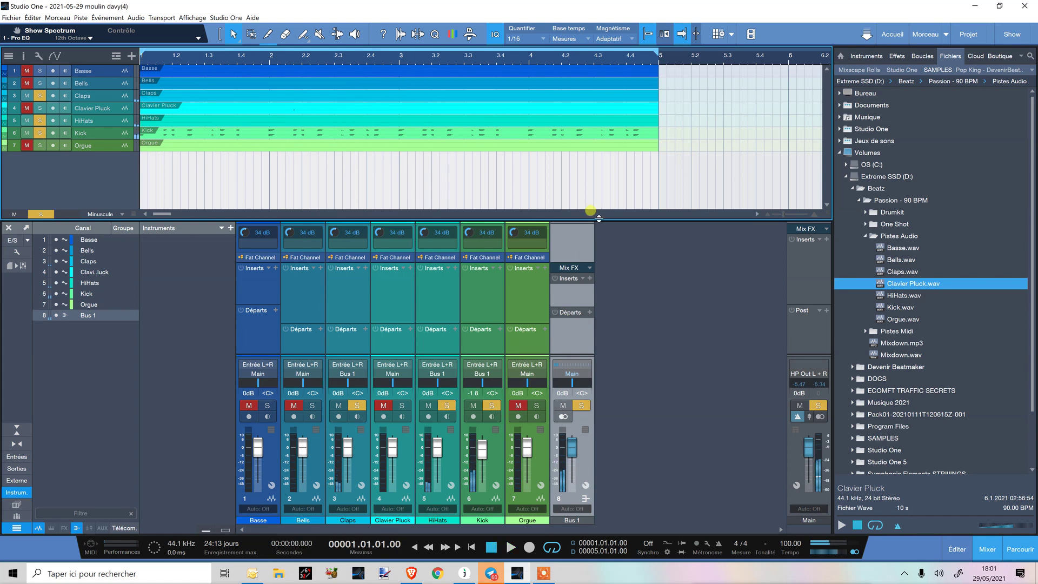
# Insert Pulsar Mu on Bus 1 and set its stereo mode to M-S
pyautogui.moveTo(599, 219); pyautogui.dragTo(599, 179)
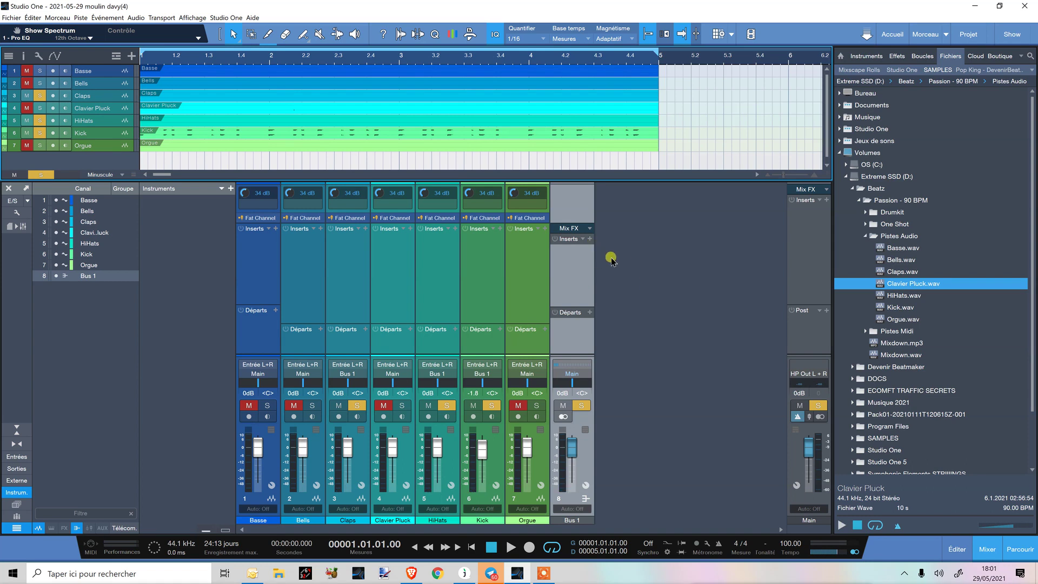
pyautogui.click(592, 241)
pyautogui.click(618, 296)
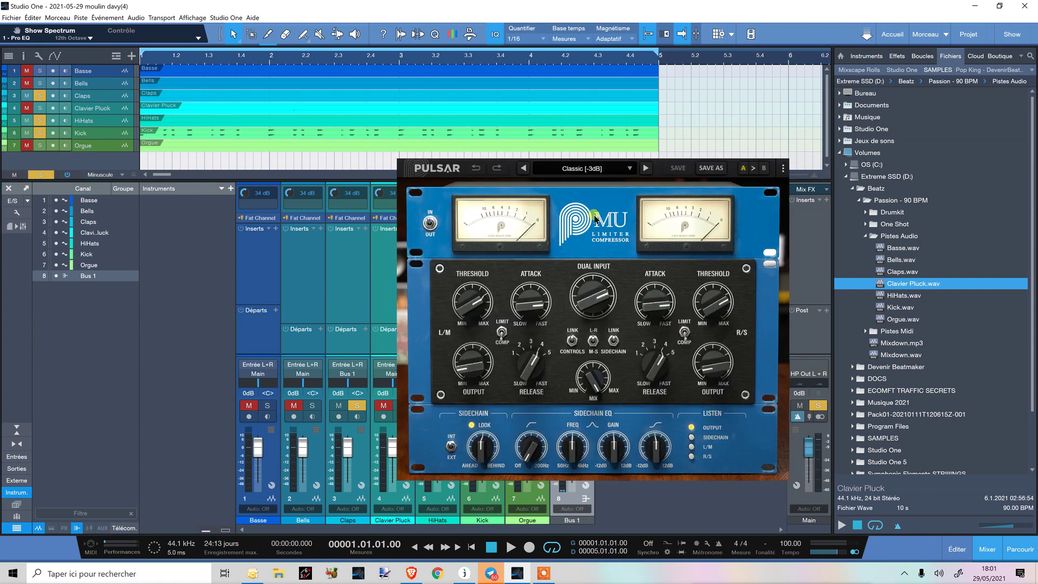
pyautogui.click(594, 341)
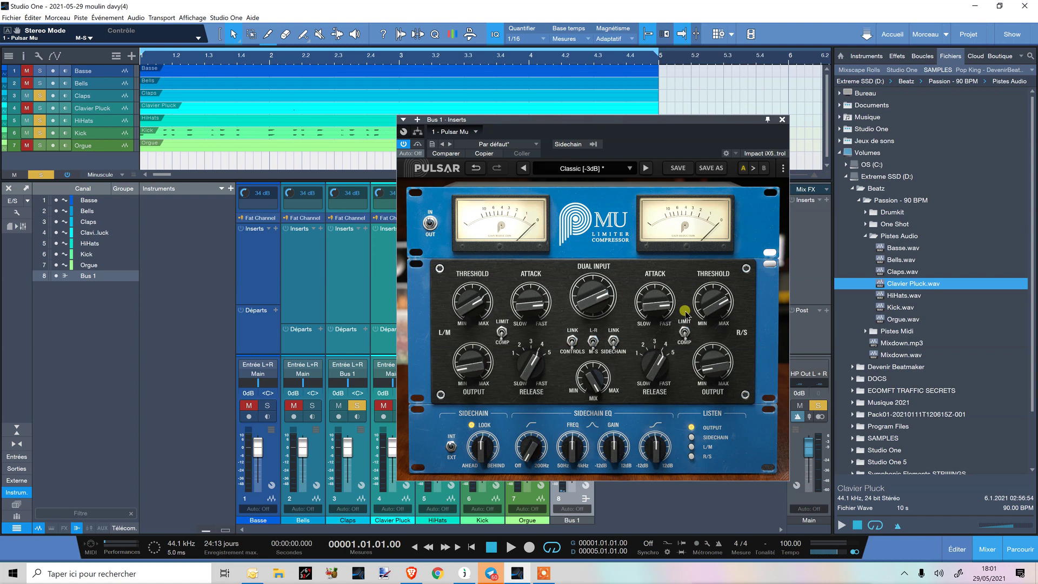
# Adjust the L/M attack and set the R/S threshold to about 4.57 during drum playback, keeping the mix at 100 %
pyautogui.click(509, 548)
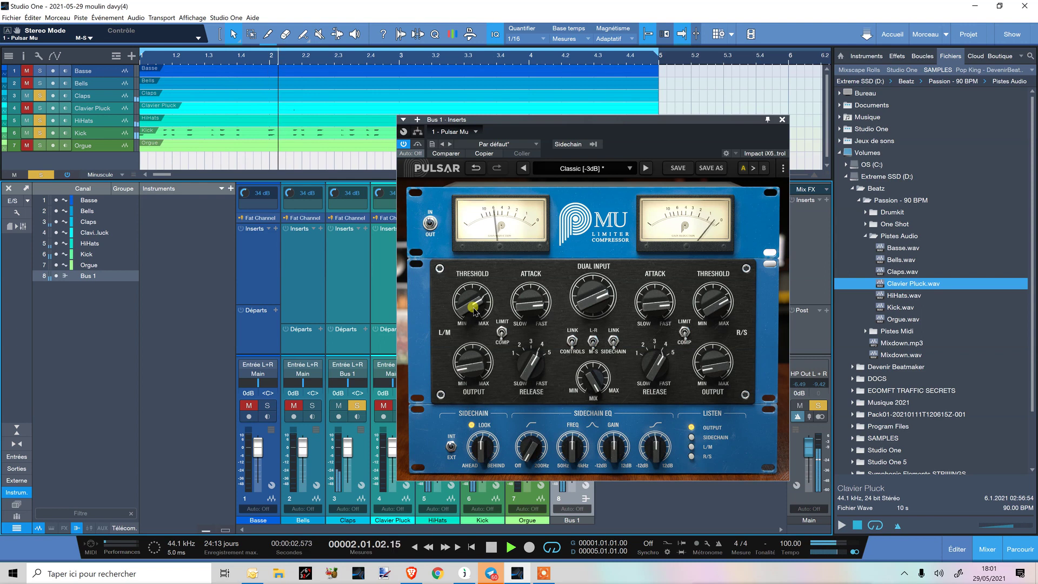
pyautogui.moveTo(474, 312); pyautogui.dragTo(515, 335)
pyautogui.moveTo(580, 306)
pyautogui.mouseDown()
pyautogui.moveTo(585, 277)
pyautogui.moveTo(583, 303)
pyautogui.mouseUp()
pyautogui.moveTo(713, 304); pyautogui.dragTo(715, 359)
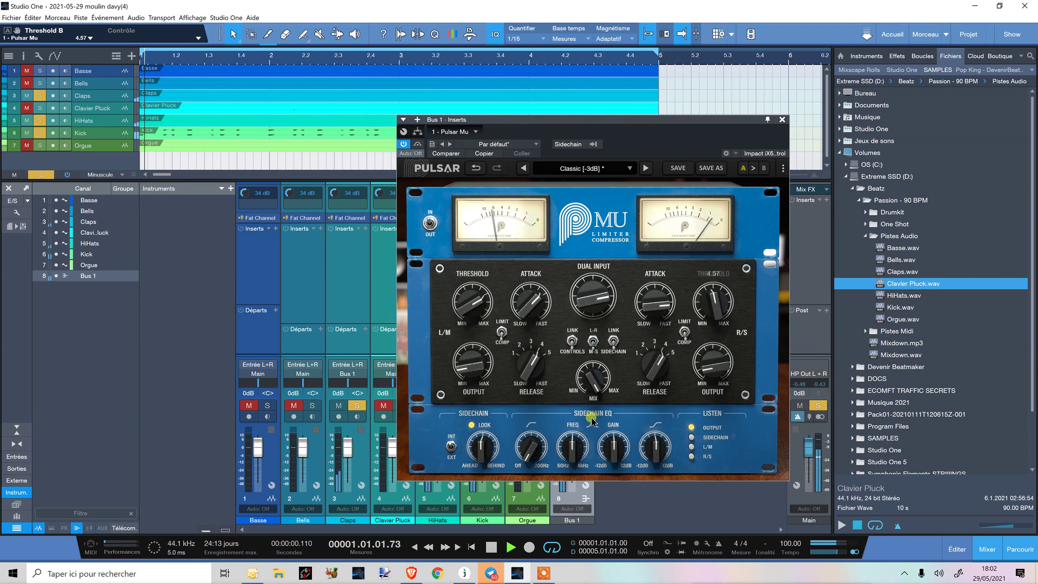
pyautogui.moveTo(593, 382); pyautogui.dragTo(590, 346)
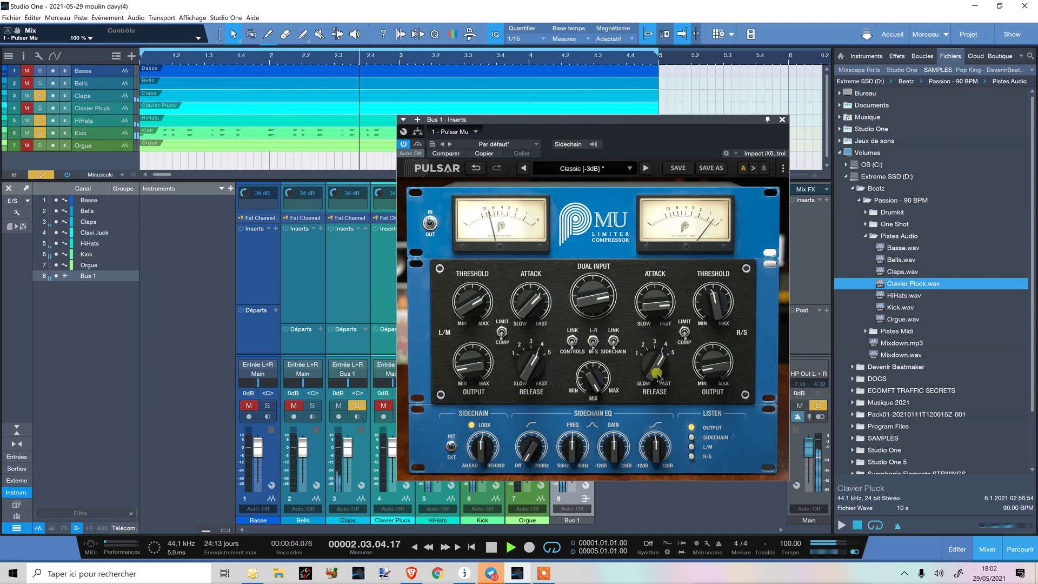
# Try the R/S release at 5.00 and return it to 4, then set the L/M release to 3.00 during playback
pyautogui.moveTo(656, 358); pyautogui.dragTo(659, 329)
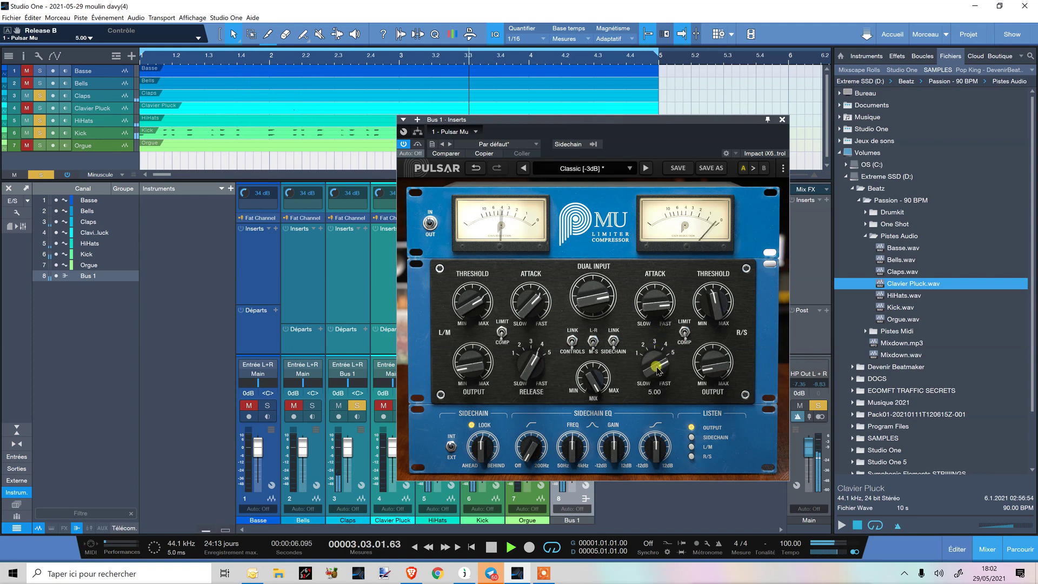
pyautogui.moveTo(657, 370); pyautogui.dragTo(656, 382)
pyautogui.click(536, 350)
pyautogui.moveTo(537, 350); pyautogui.dragTo(531, 372)
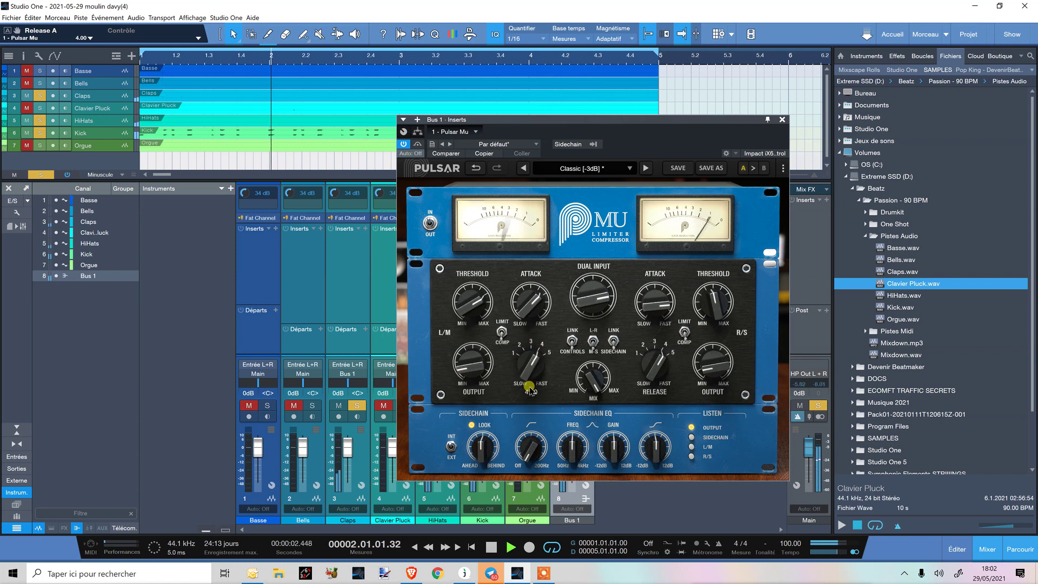
pyautogui.click(530, 351)
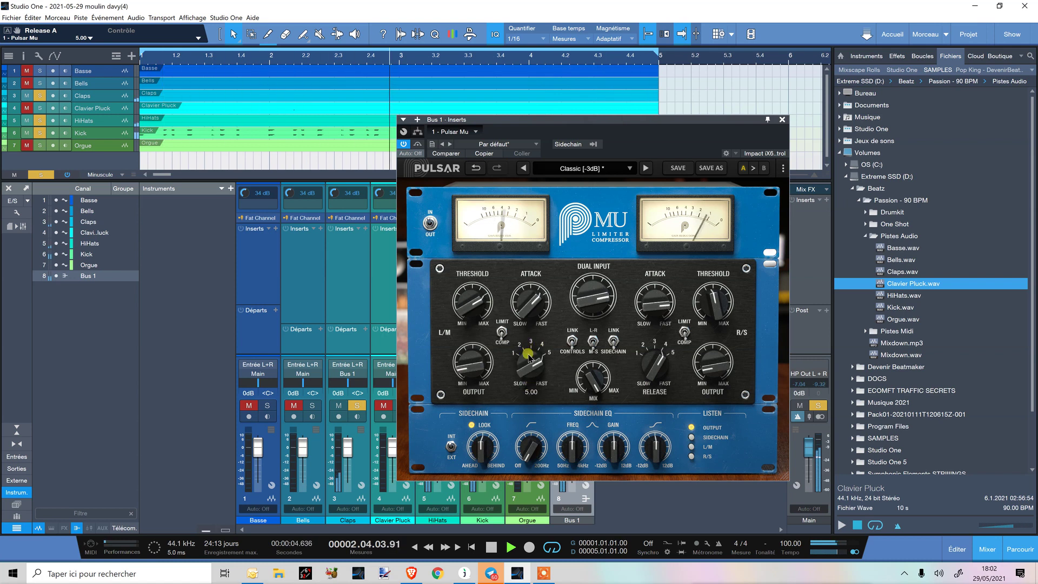
pyautogui.moveTo(526, 373); pyautogui.dragTo(530, 390)
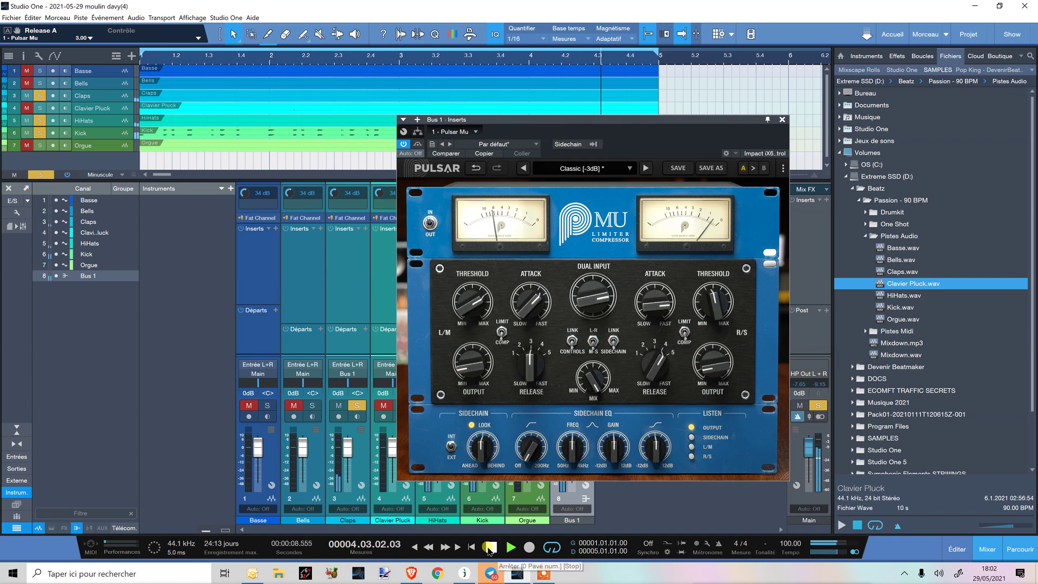
pyautogui.click(489, 547)
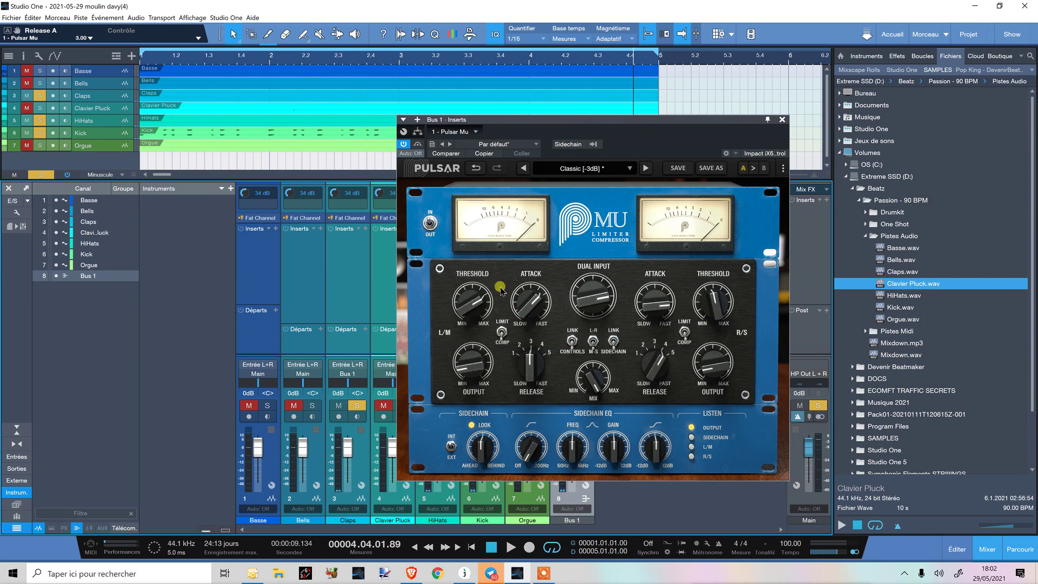
# Compare the drums with the compressor bypassed and active from the start, setting the L/M output to about -16.1 dB
pyautogui.click(405, 145)
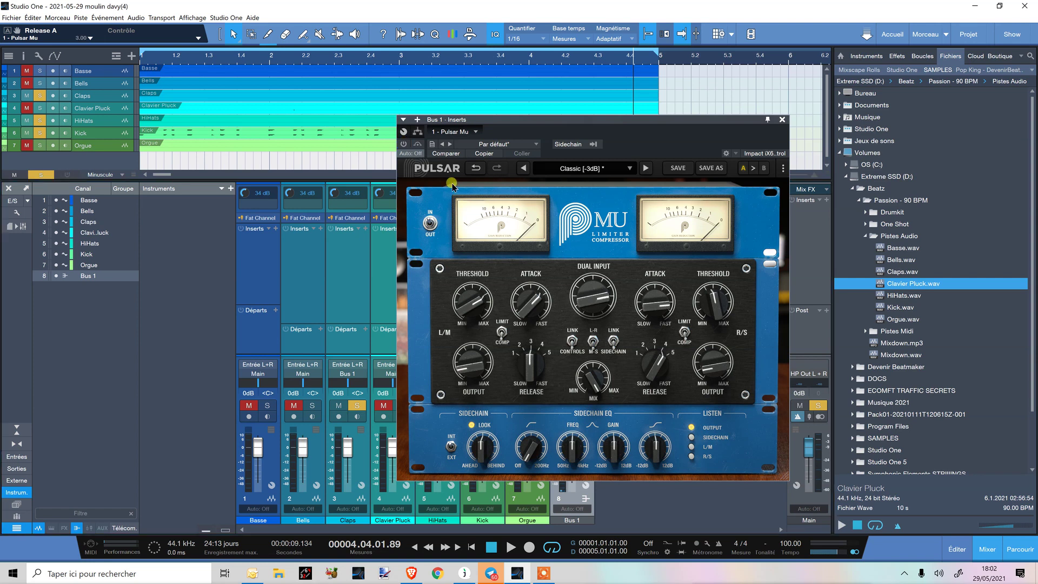
pyautogui.click(415, 547)
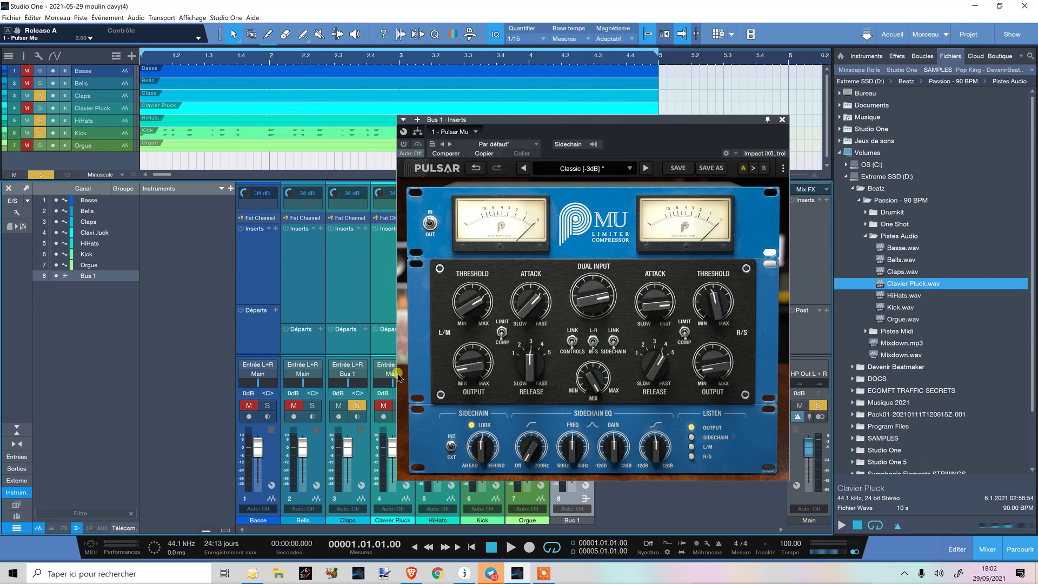
pyautogui.press('space')
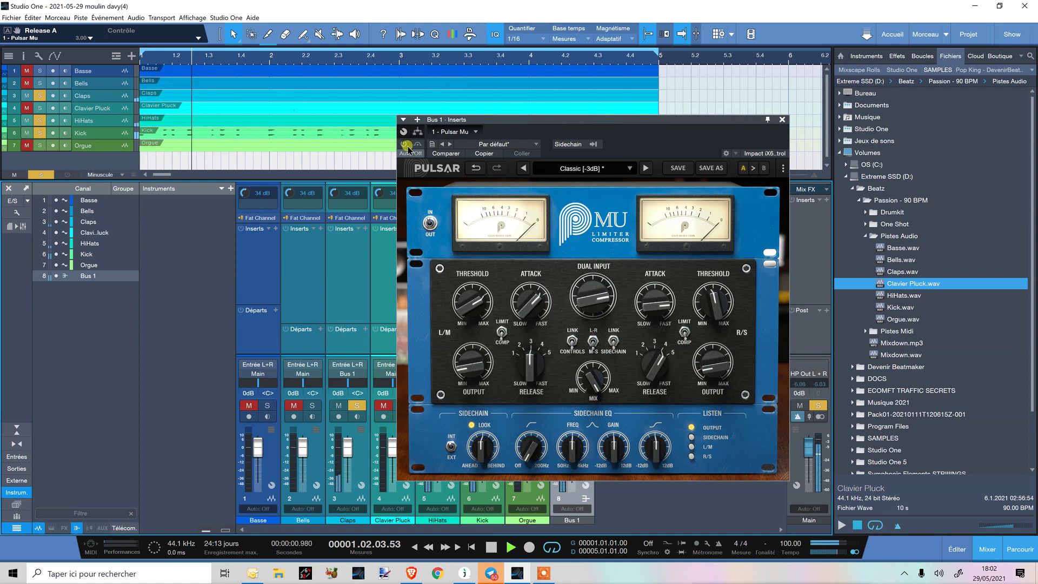
pyautogui.moveTo(468, 370)
pyautogui.click(403, 144)
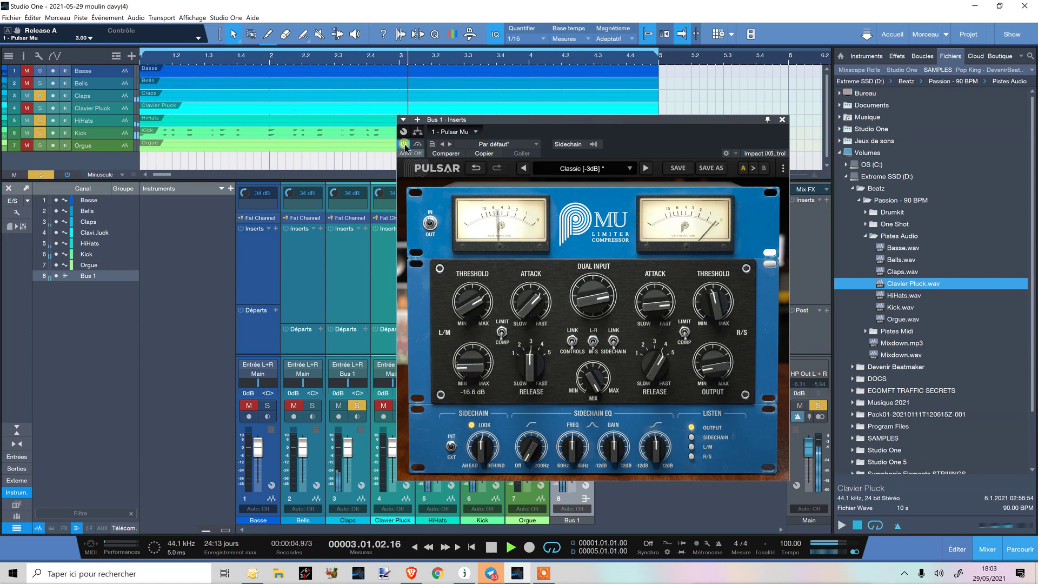
pyautogui.moveTo(469, 369); pyautogui.dragTo(470, 358)
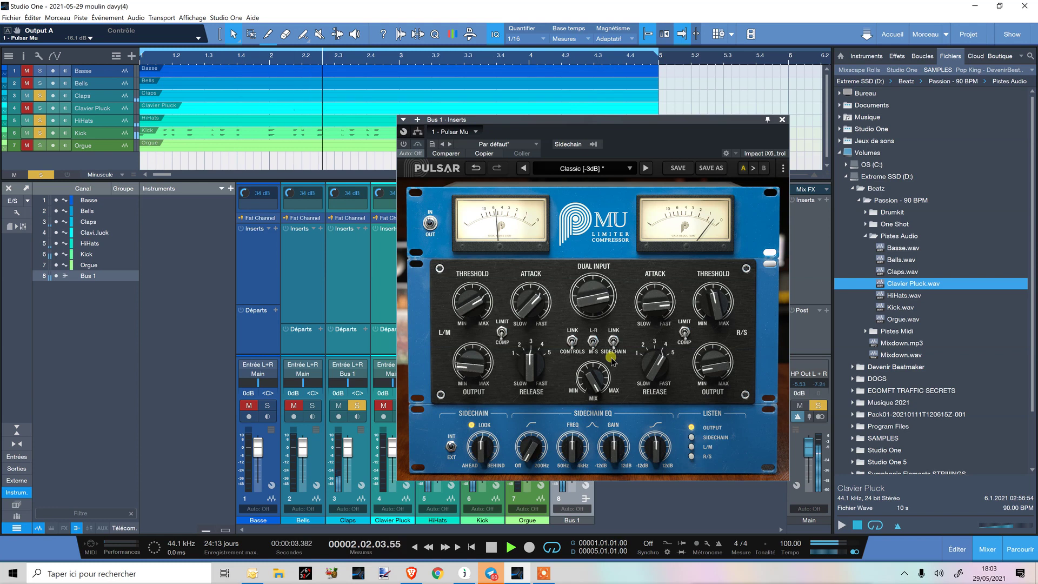
pyautogui.click(431, 223)
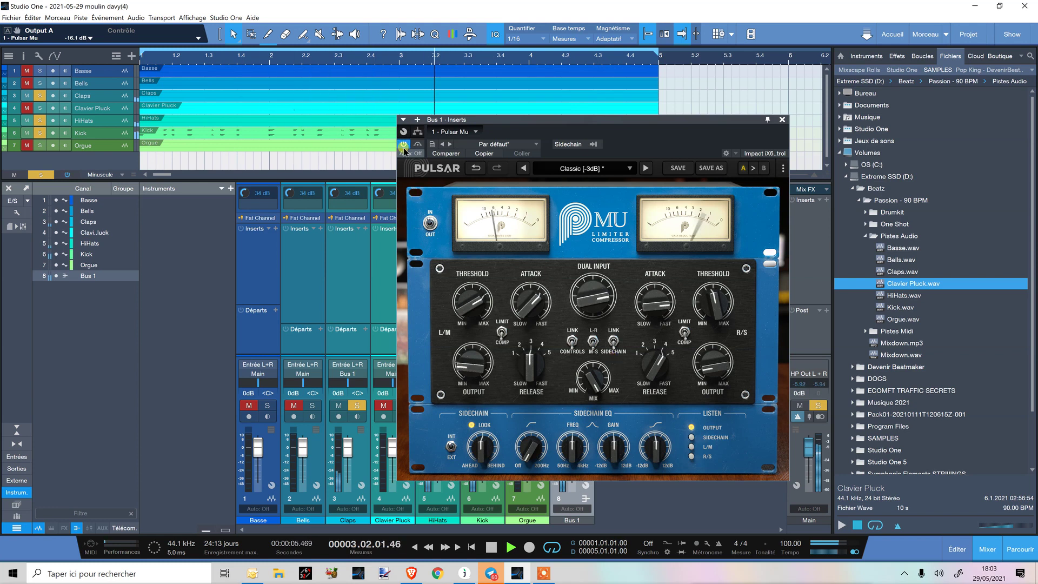
# Set the R/S threshold to about 6.92 and, with playback stopped, the Dual Input to about 16.4 dB
pyautogui.moveTo(711, 288)
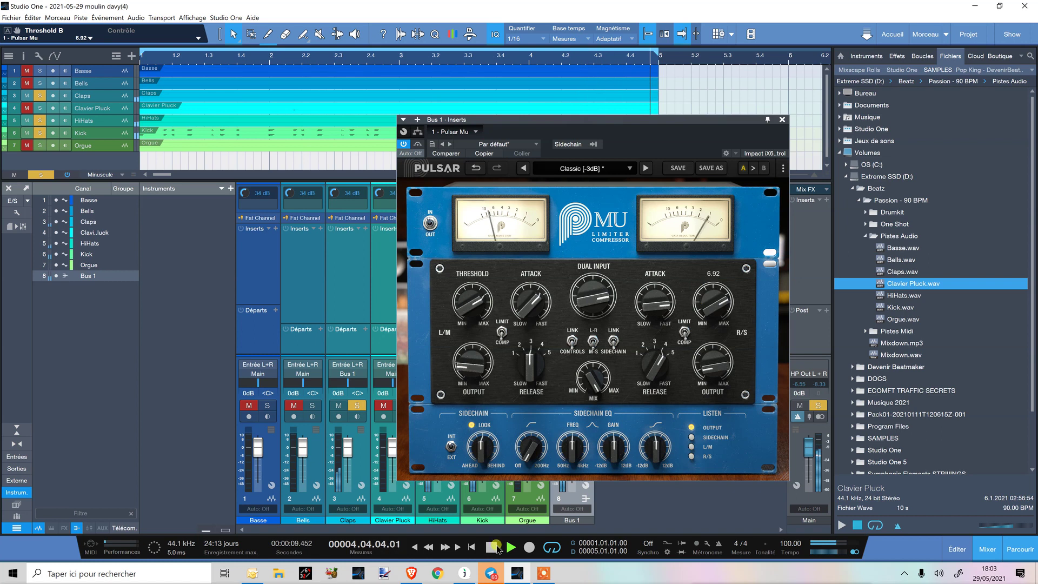
pyautogui.click(495, 548)
pyautogui.moveTo(593, 300); pyautogui.dragTo(597, 313)
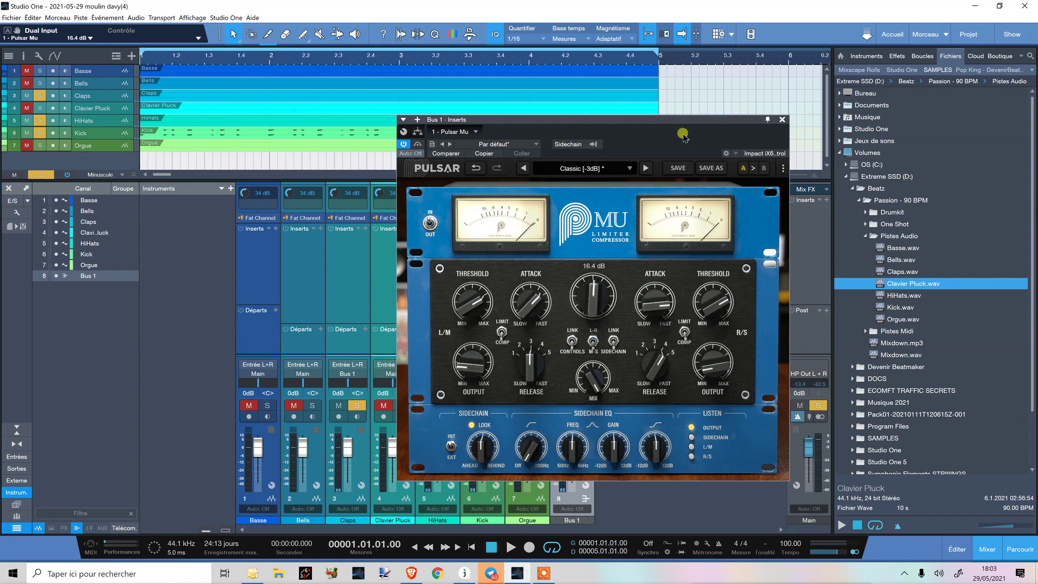
# Move the compressor window aside to reveal the tracks, then close it
pyautogui.moveTo(679, 130); pyautogui.dragTo(642, 126)
pyautogui.click(558, 395)
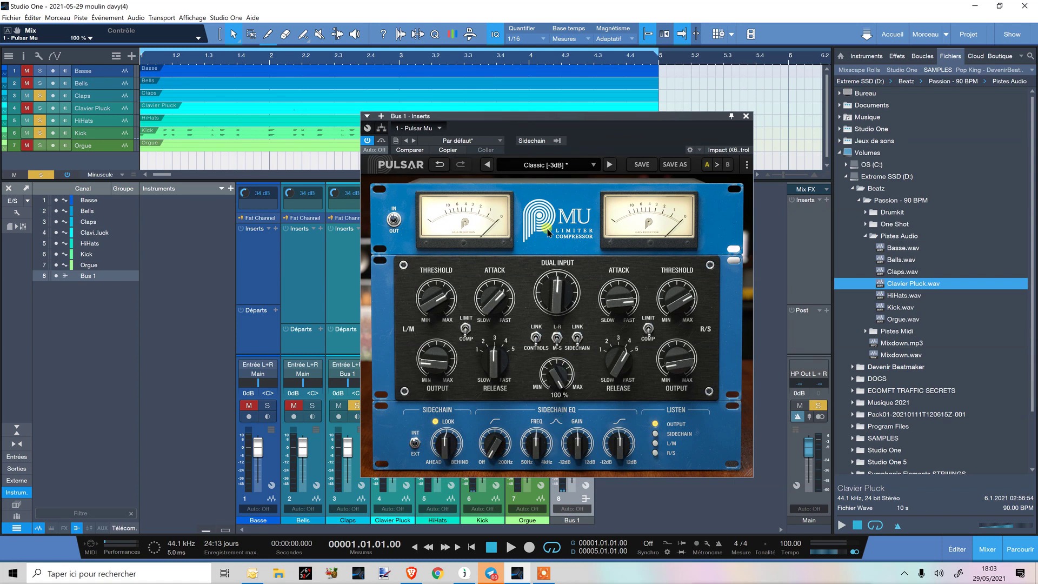
pyautogui.moveTo(684, 131); pyautogui.dragTo(647, 142)
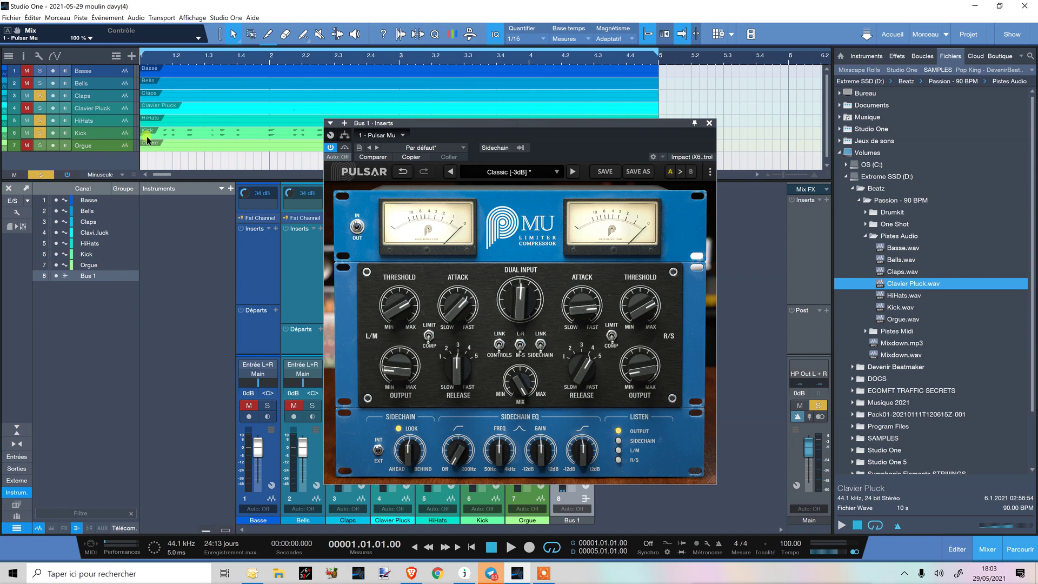
pyautogui.moveTo(594, 138); pyautogui.dragTo(717, 150)
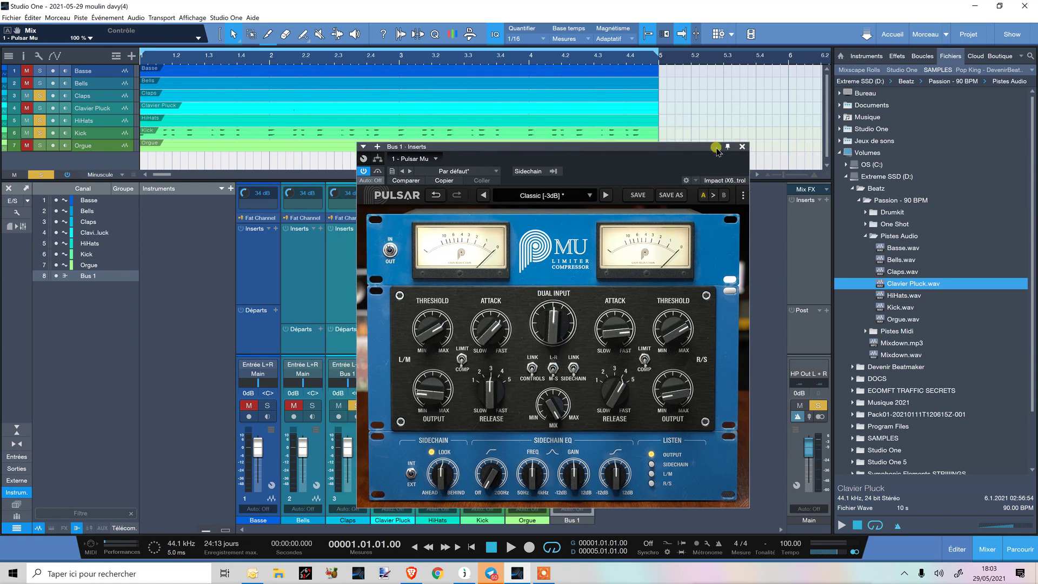
pyautogui.click(744, 147)
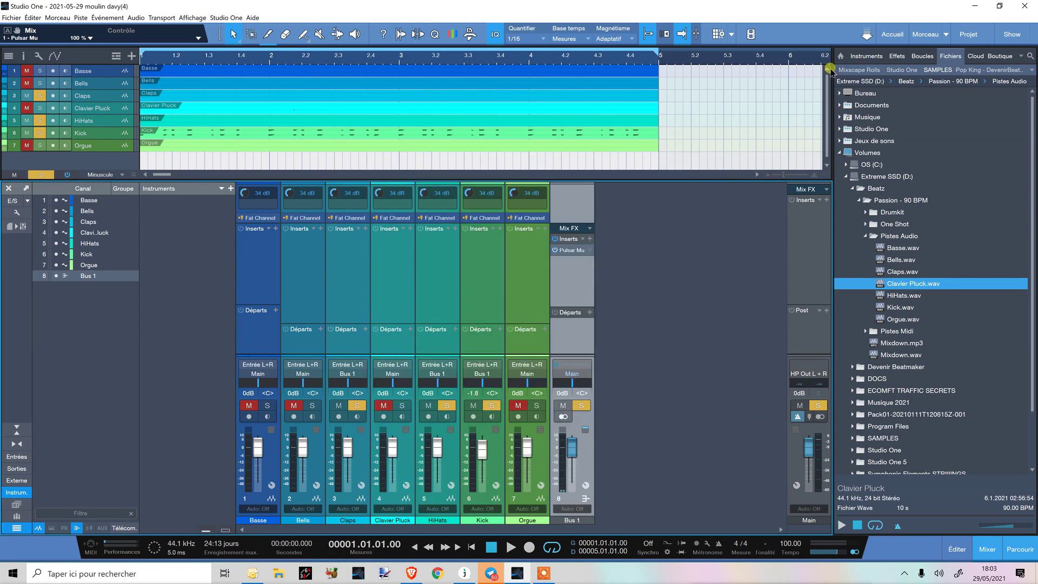
# Switch to the song freedom2, then enlarge its track rows and arrangement area so all seven tracks fit
pyautogui.click(945, 35)
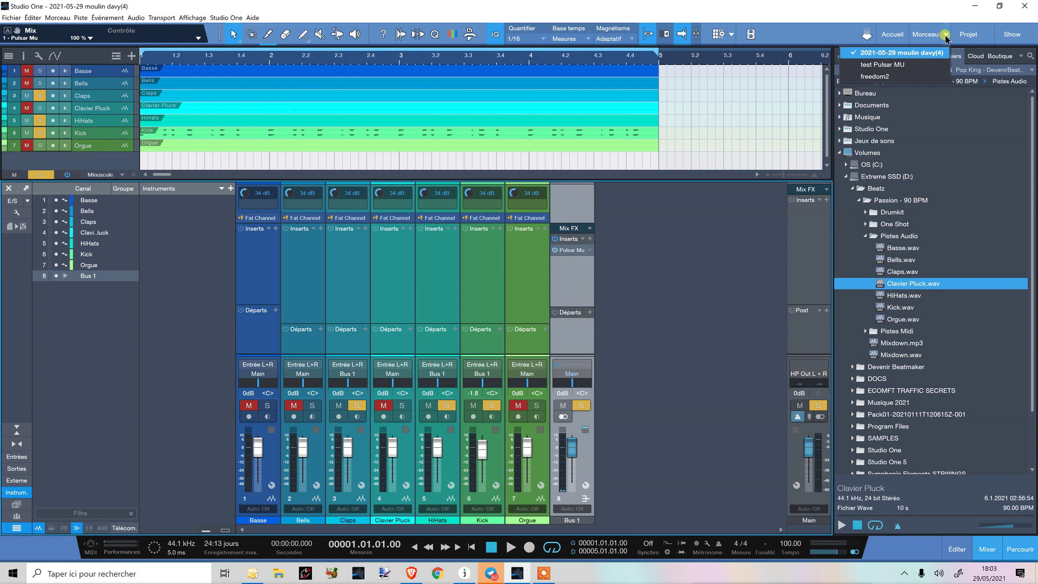
pyautogui.click(901, 76)
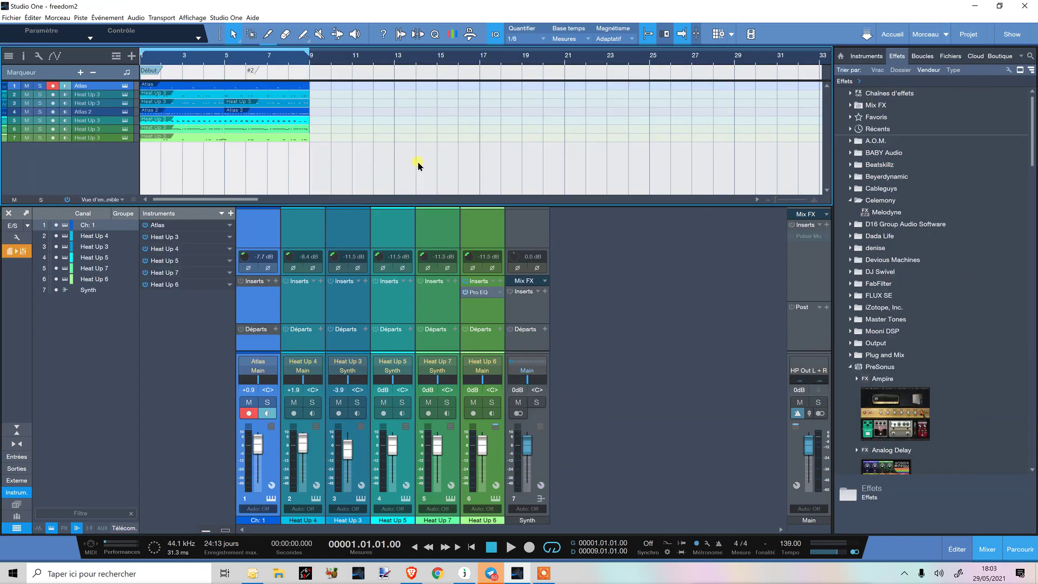
pyautogui.hotkey('shift', 'e')
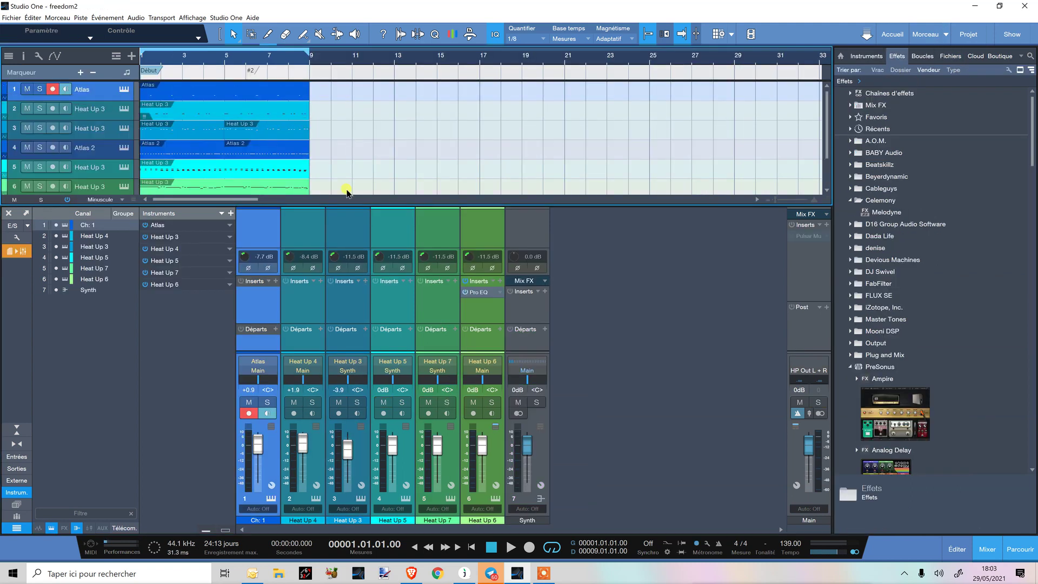
pyautogui.moveTo(350, 204); pyautogui.dragTo(343, 252)
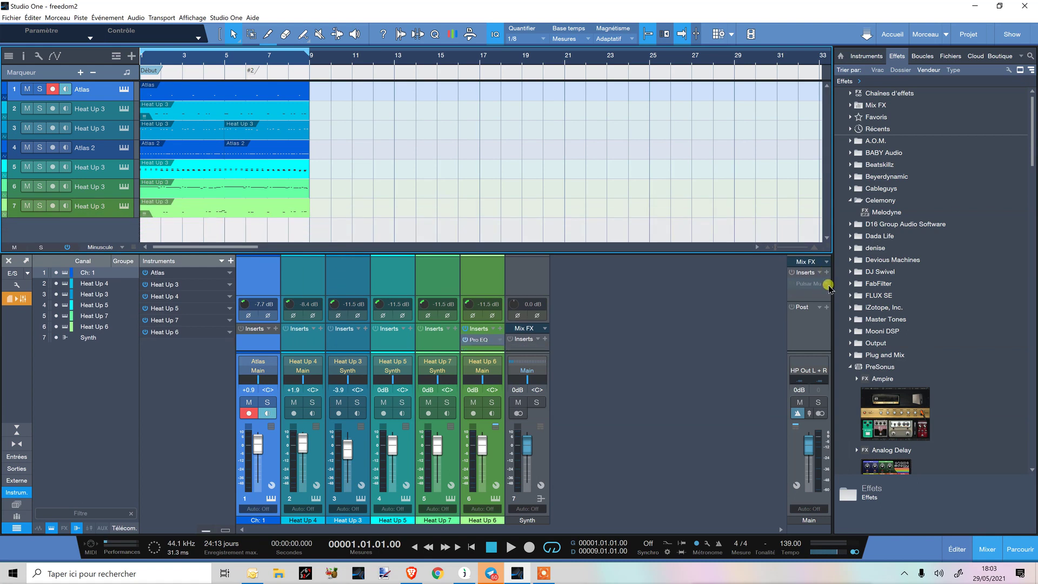
# Remove the disabled Pulsar Mu from the Main channel's inserts and add a fresh Pulsar Mu there
pyautogui.rightClick(828, 285)
pyautogui.click(835, 299)
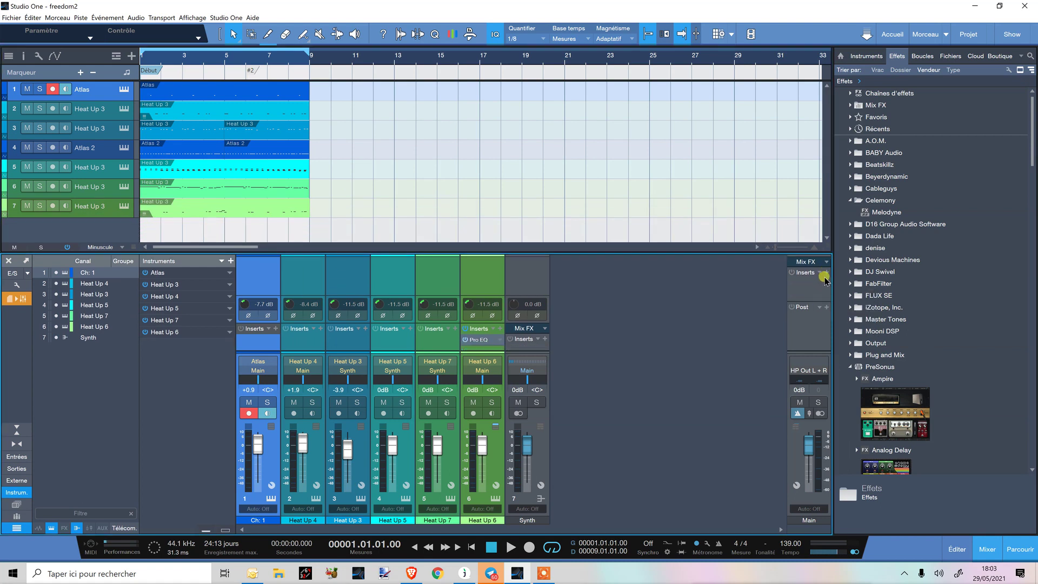
pyautogui.click(826, 273)
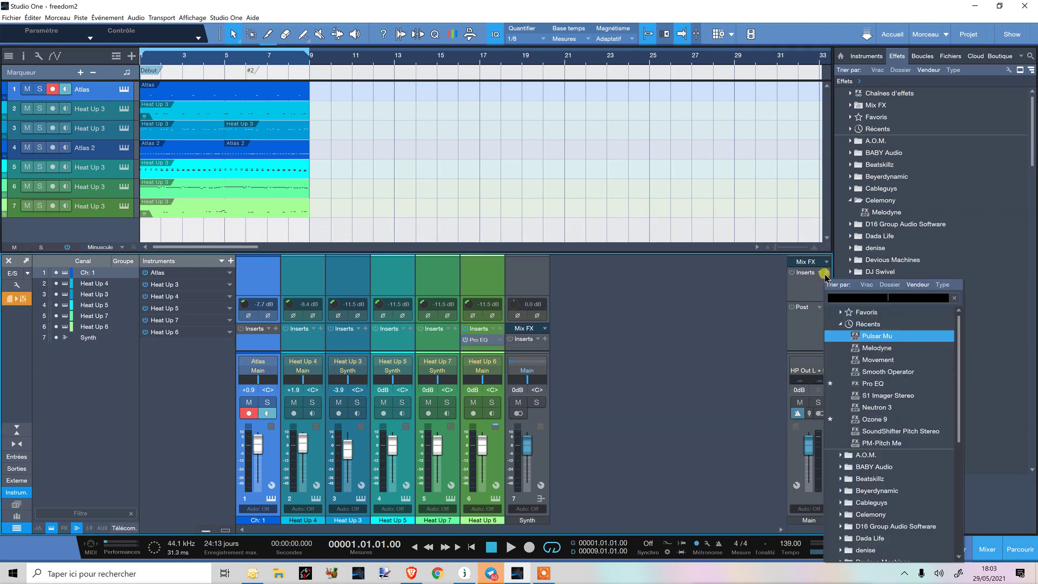
pyautogui.click(877, 335)
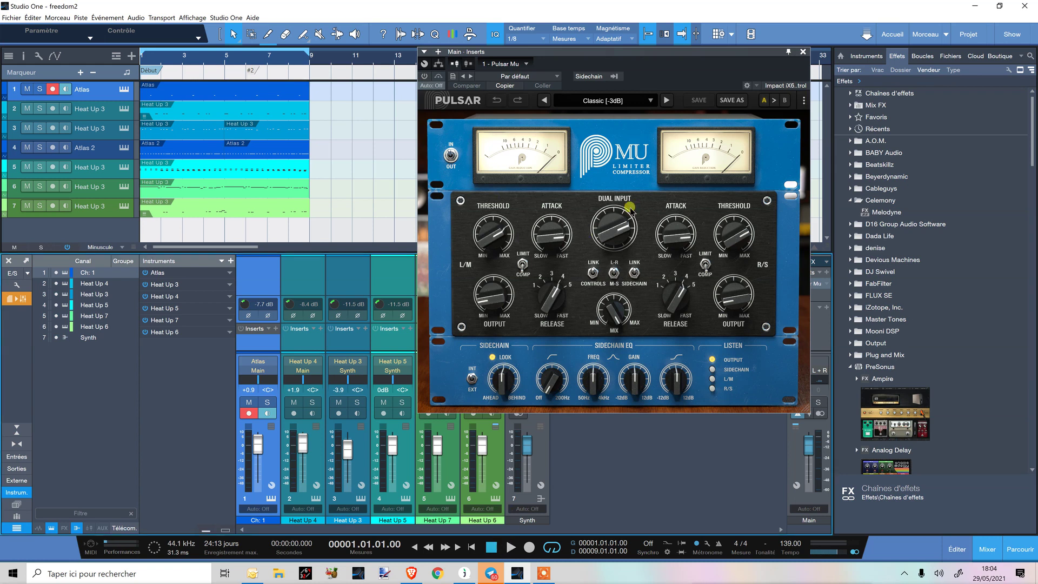
# Compare the full mix with the compressor bypassed and active, and change its VU meters to the gain-reduction graph
pyautogui.click(510, 545)
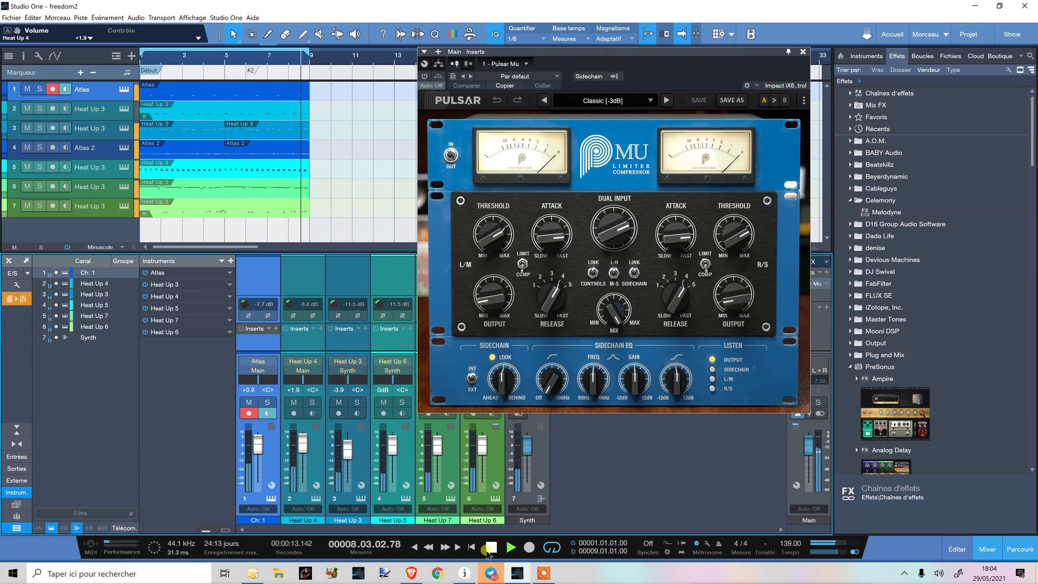
pyautogui.click(424, 76)
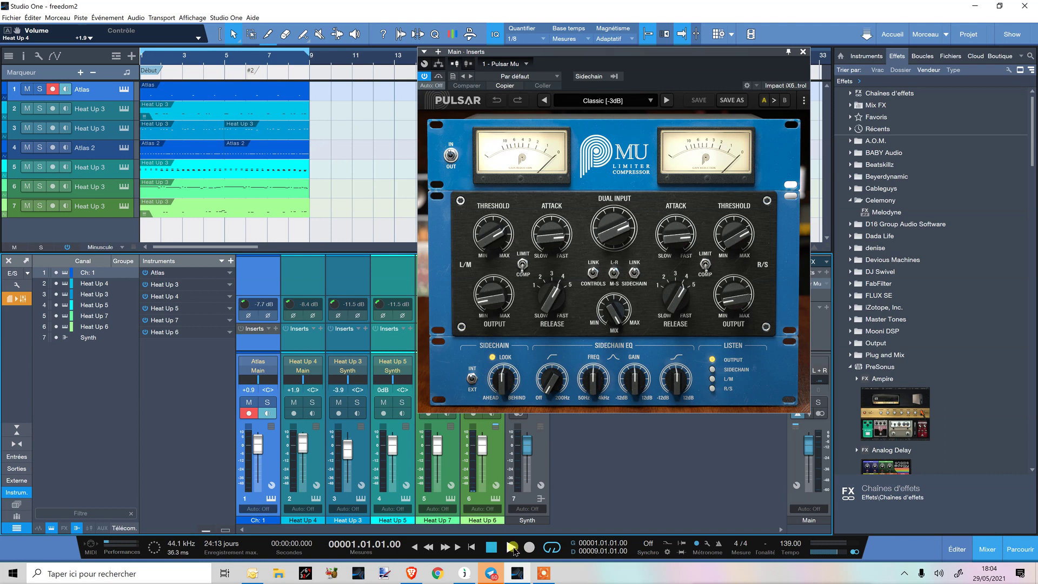
pyautogui.click(510, 547)
pyautogui.press('space')
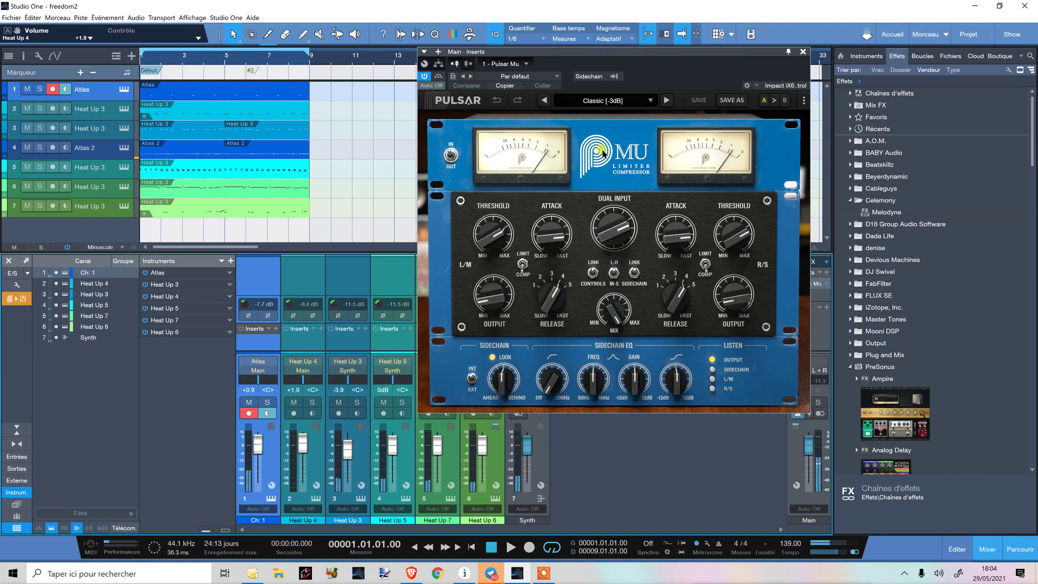
pyautogui.click(585, 157)
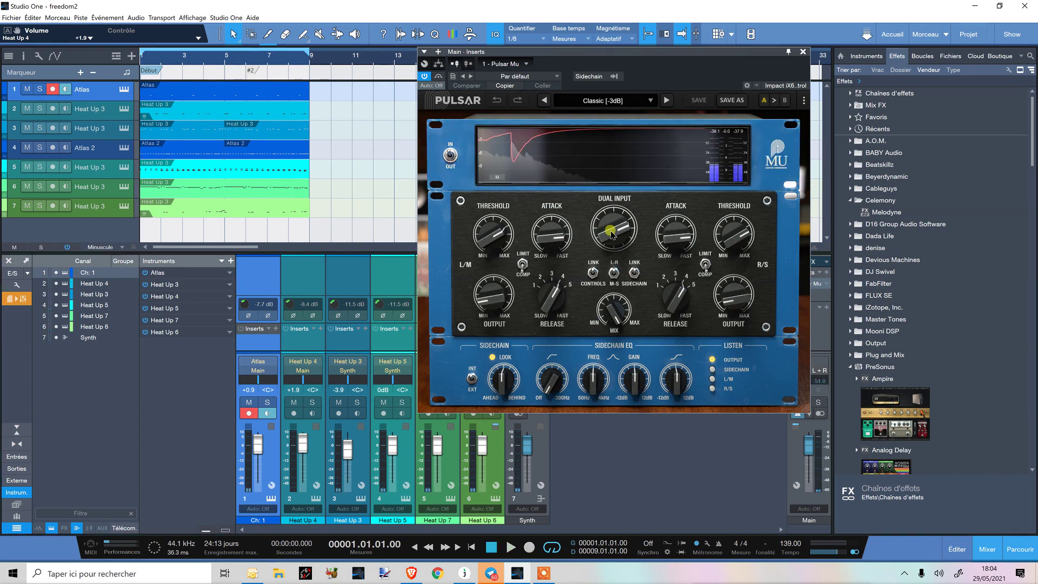
# During playback, raise the L/M threshold, slow the attack and set the Dual Input to about 22.2 dB
pyautogui.click(508, 547)
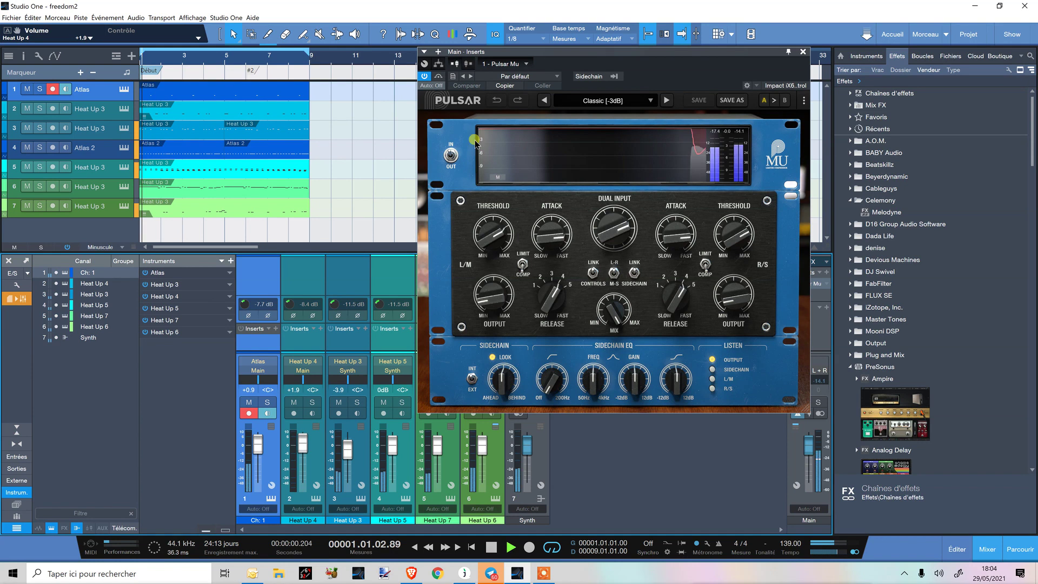
pyautogui.moveTo(489, 236); pyautogui.dragTo(490, 195)
pyautogui.moveTo(540, 235); pyautogui.dragTo(542, 260)
pyautogui.moveTo(615, 222); pyautogui.dragTo(480, 163)
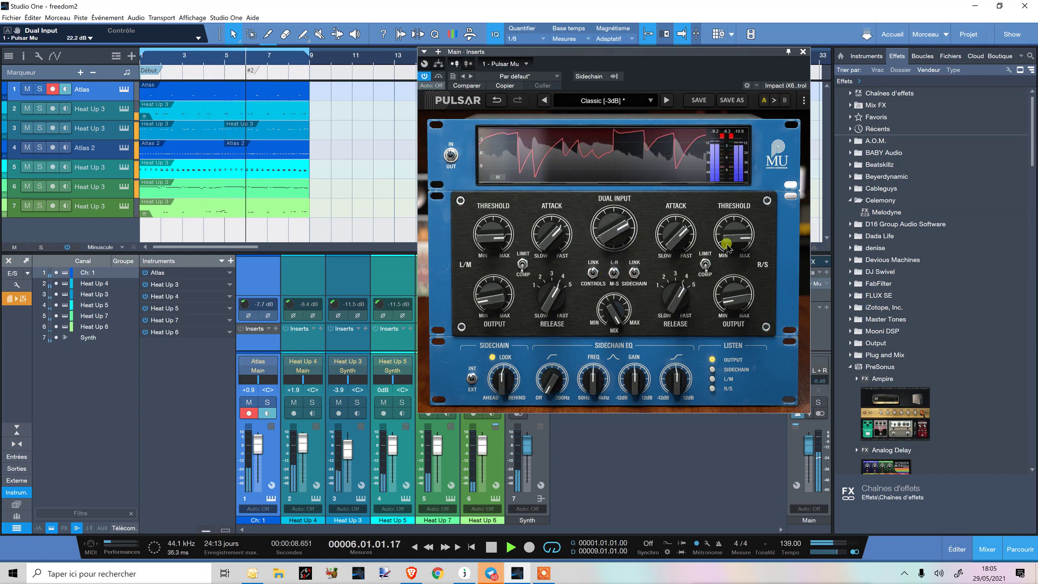
# Try the L/M release at 5.00 and 3.00 during playback and return it to 4.00
pyautogui.moveTo(551, 307); pyautogui.dragTo(562, 281)
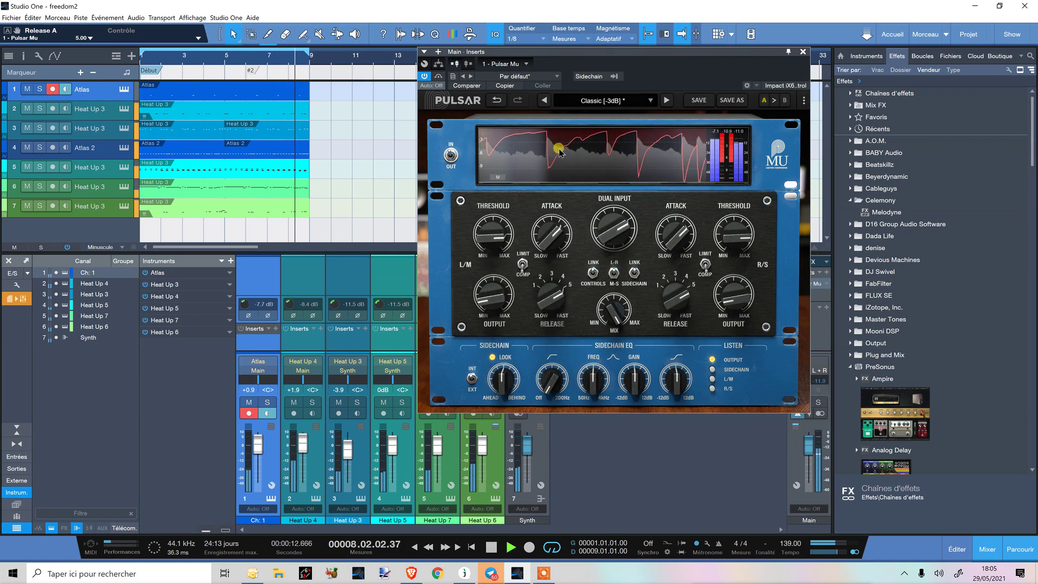
pyautogui.scroll(-2, 550, 303)
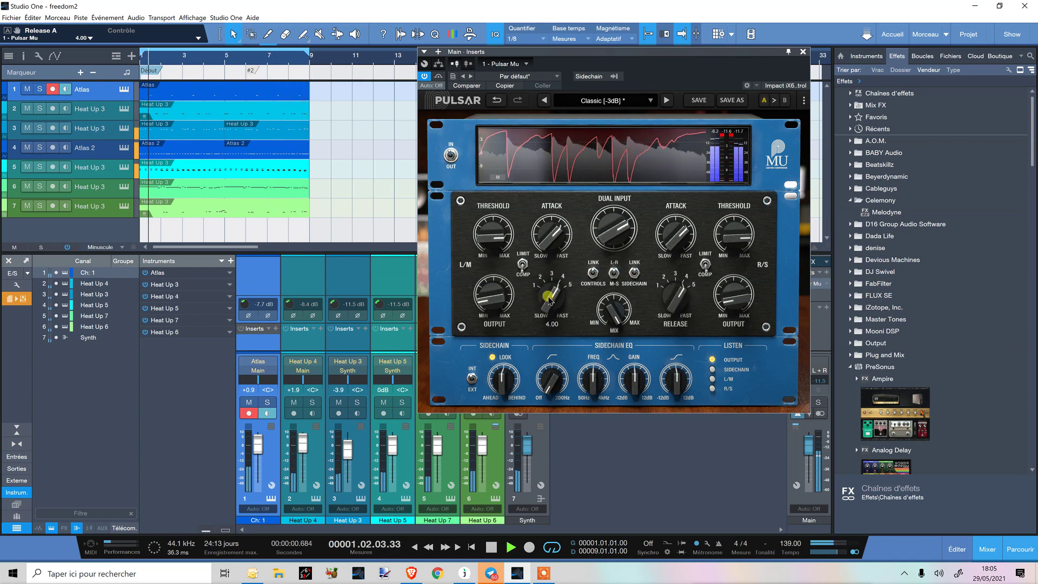
pyautogui.scroll(-1, 552, 324)
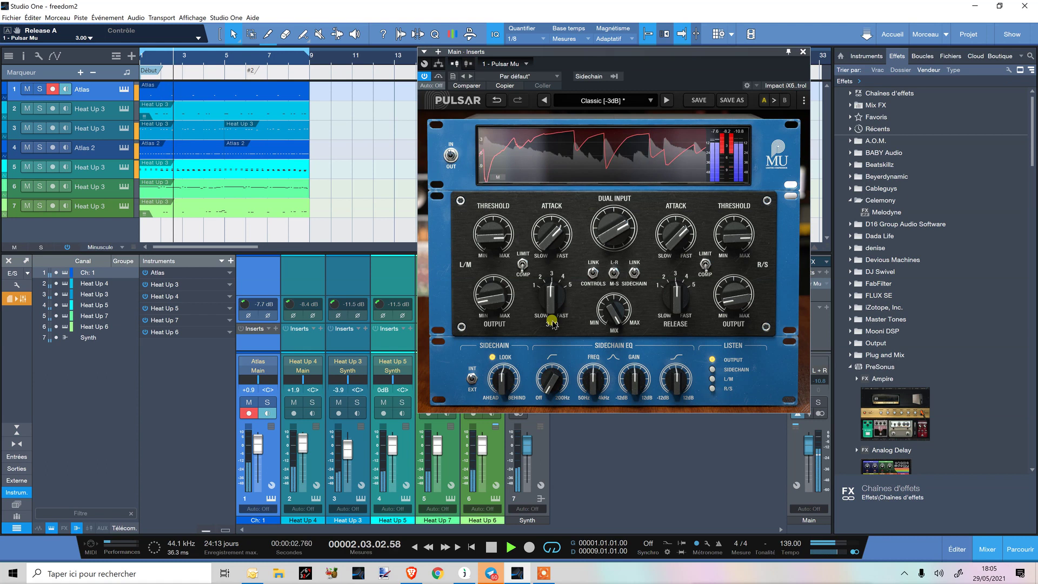
pyautogui.scroll(1, 552, 323)
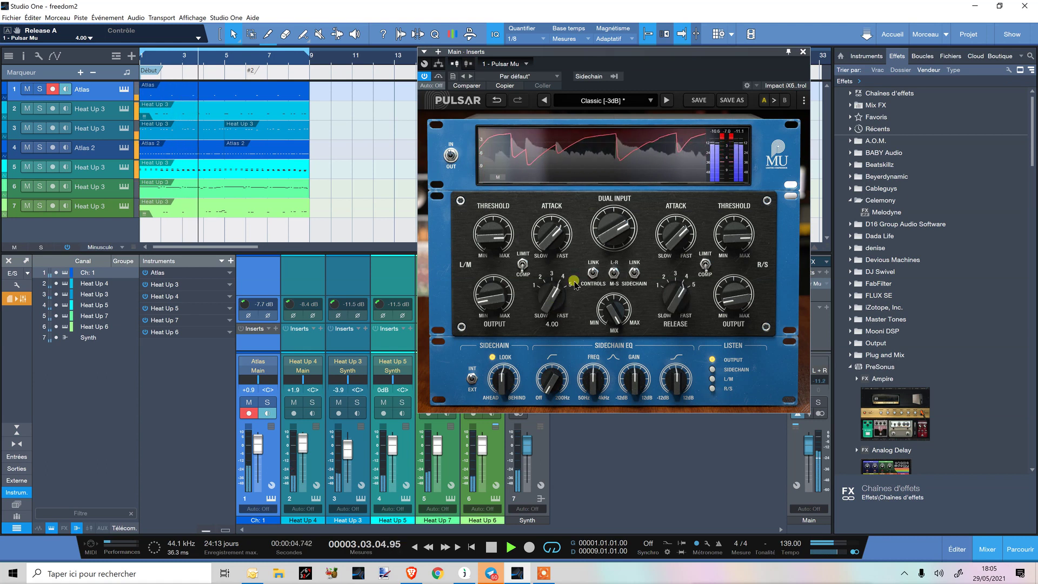
# Raise the sidechain EQ's high-pass frequency well above 38 Hz and listen to the sidechain signal
pyautogui.scroll(1, 545, 359)
pyautogui.scroll(4, 546, 356)
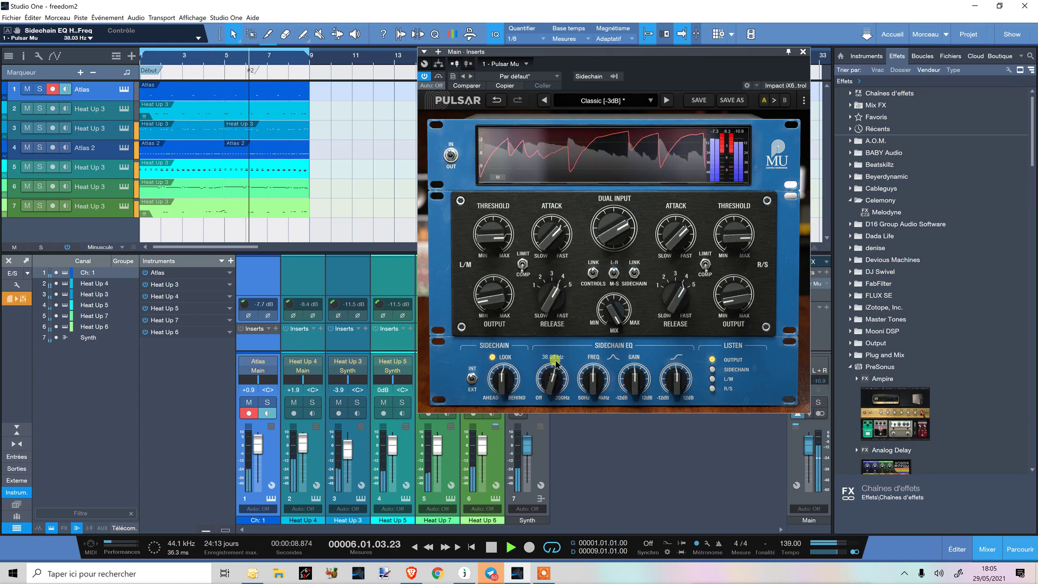
pyautogui.scroll(3, 559, 356)
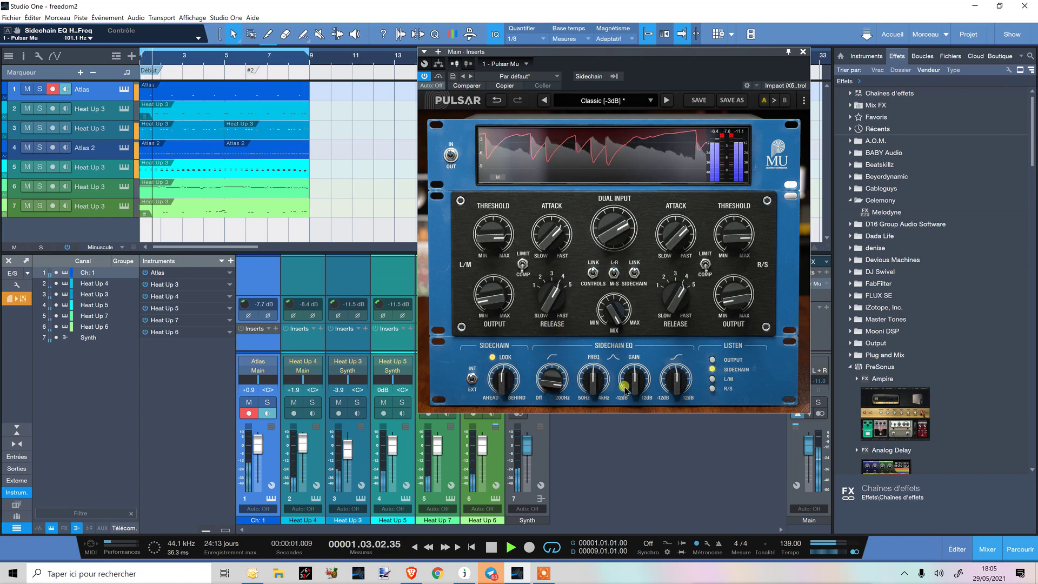
# Raise the sidechain EQ's bell frequency and, listening to the output again, set the bell gain to about 6.96 dB
pyautogui.scroll(3, 594, 358)
pyautogui.scroll(1, 593, 358)
pyautogui.click(727, 369)
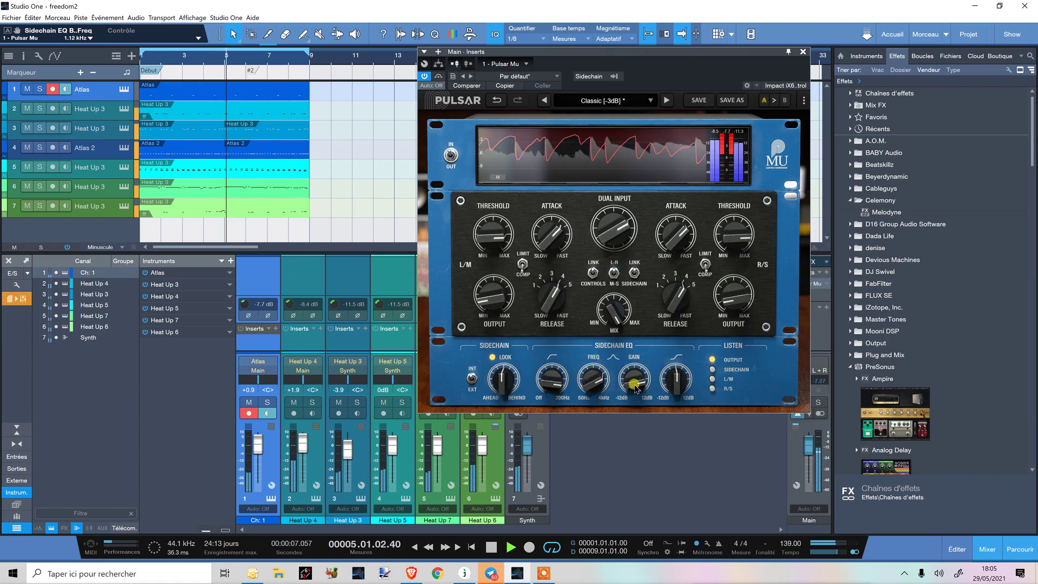
pyautogui.scroll(5, 636, 387)
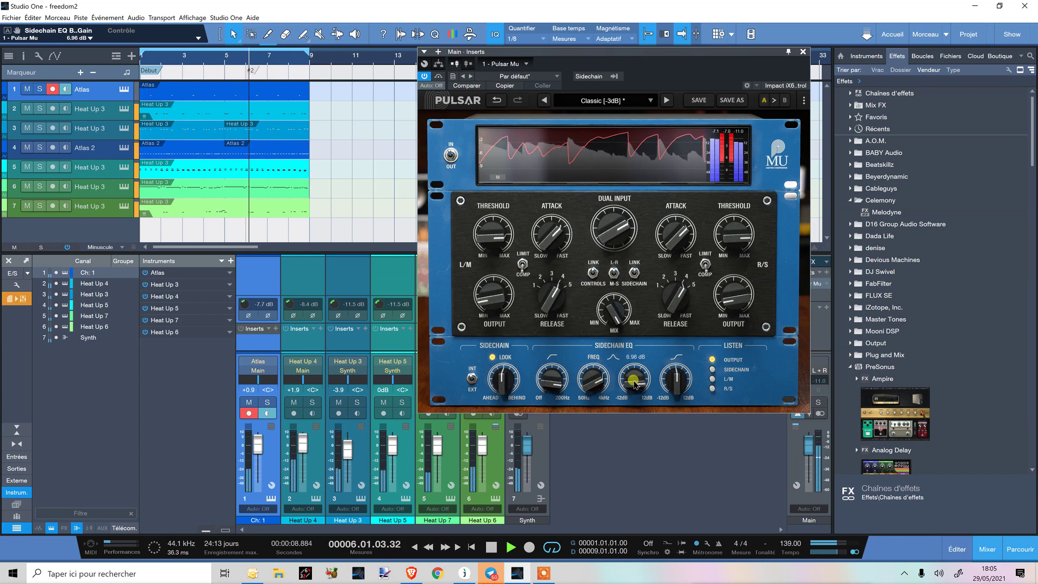
# Listen to the sidechain signal while sweeping the bell frequency down and up, settling at about 1.34 kHz
pyautogui.click(713, 370)
pyautogui.scroll(-5, 591, 392)
pyautogui.scroll(-5, 592, 394)
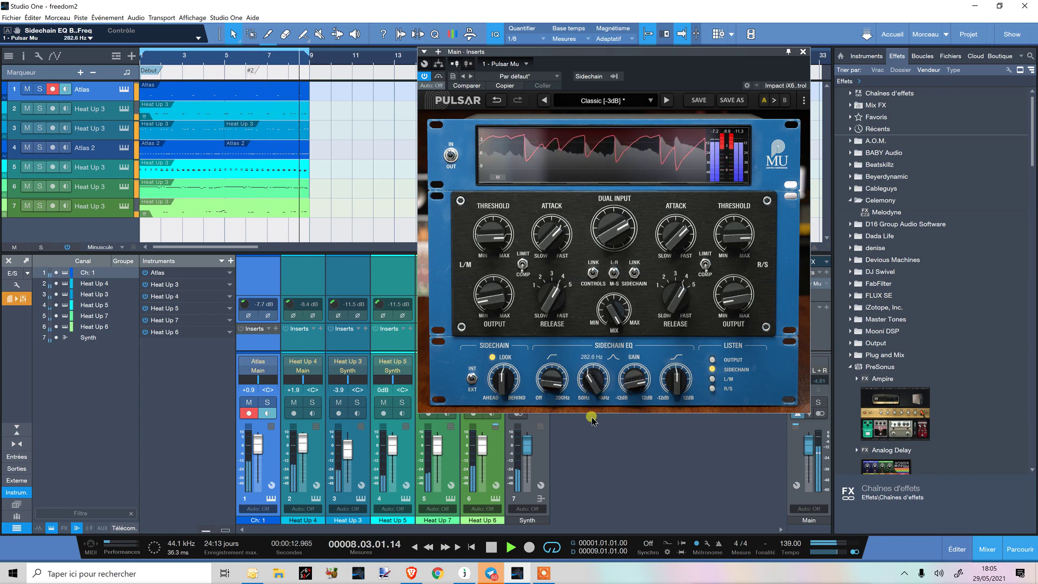
pyautogui.scroll(10, 589, 381)
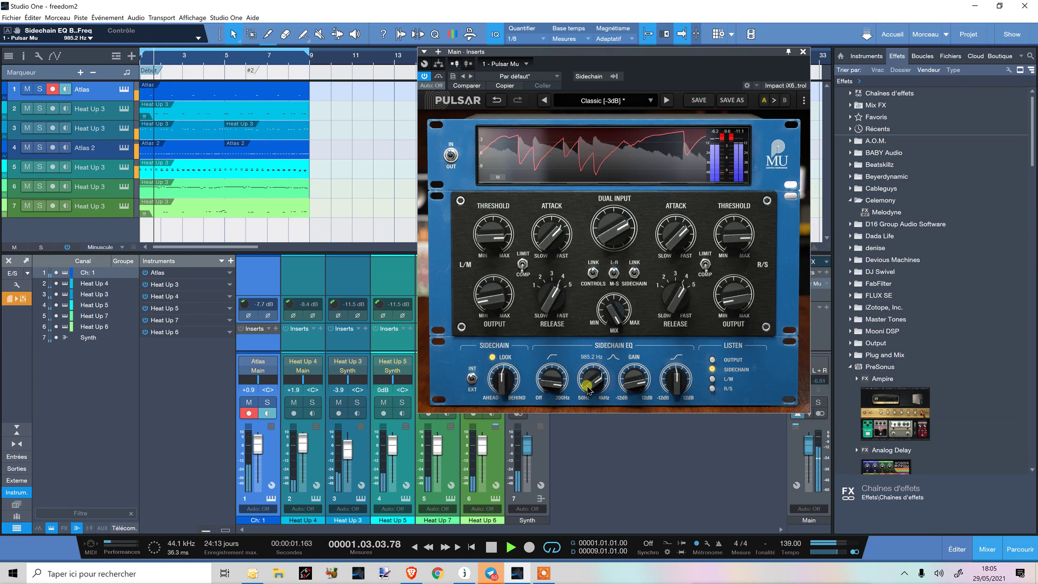
pyautogui.scroll(-1, 589, 382)
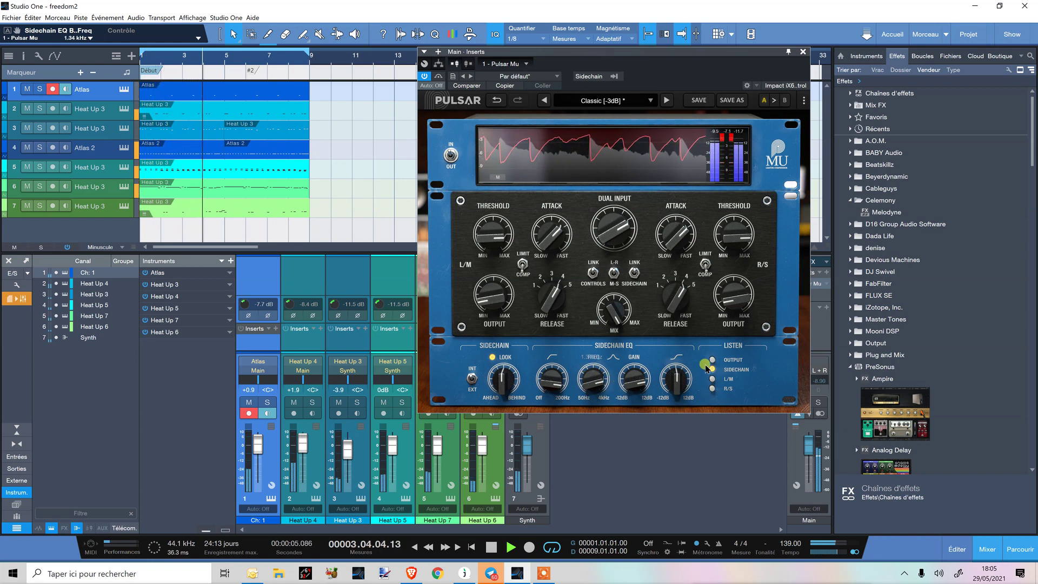
# Set the sidechain EQ's high-shelf gain to about 1.92 dB, trying 3.96 dB while listening to the output
pyautogui.scroll(3, 679, 370)
pyautogui.moveTo(680, 367); pyautogui.dragTo(681, 376)
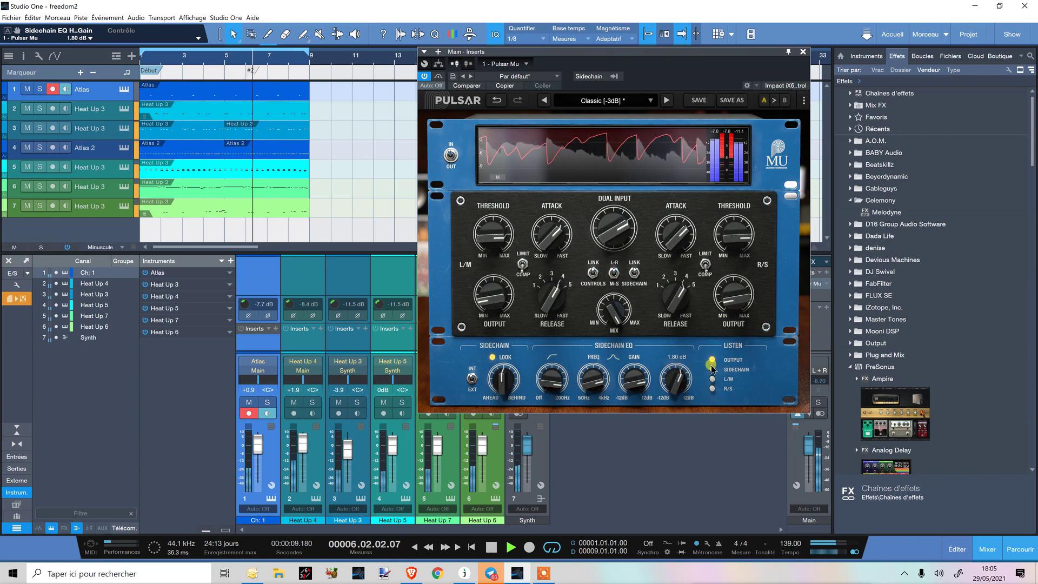
pyautogui.scroll(1, 680, 378)
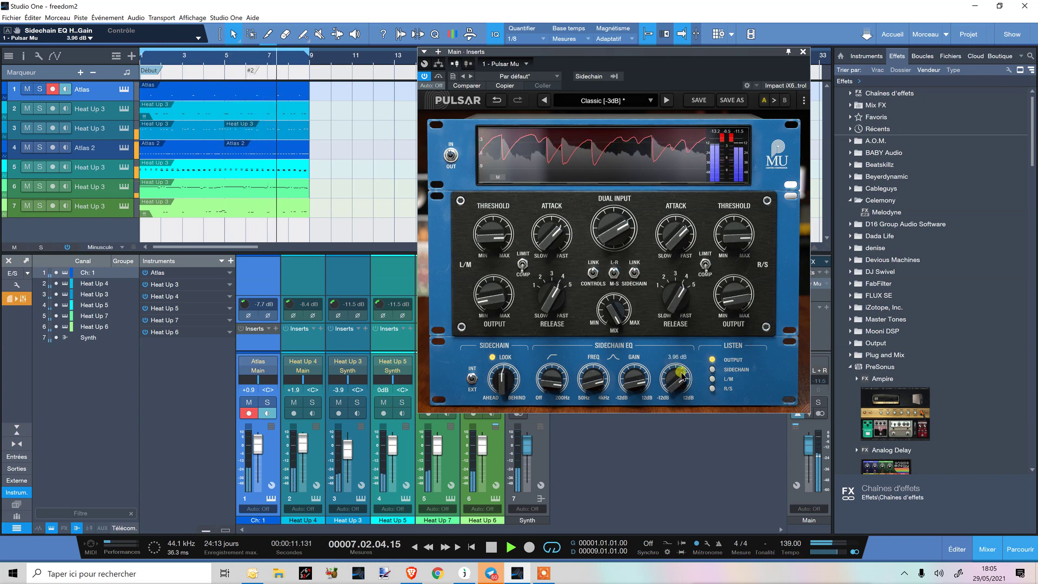
pyautogui.scroll(1, 685, 384)
pyautogui.scroll(-2, 685, 384)
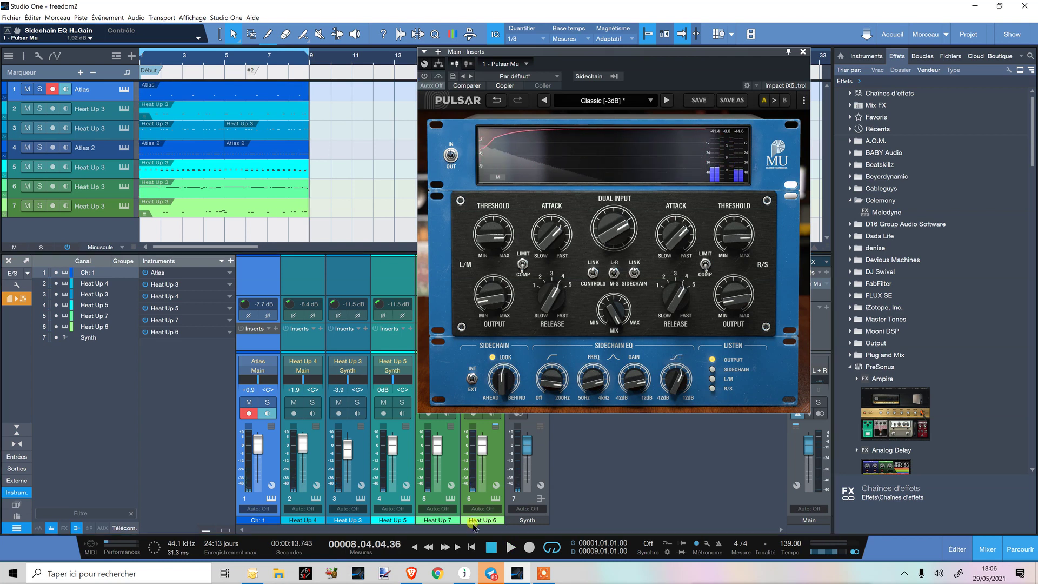
# Play the mix from the start with the compressor bypassed, then activate it to compare the sound
pyautogui.click(414, 548)
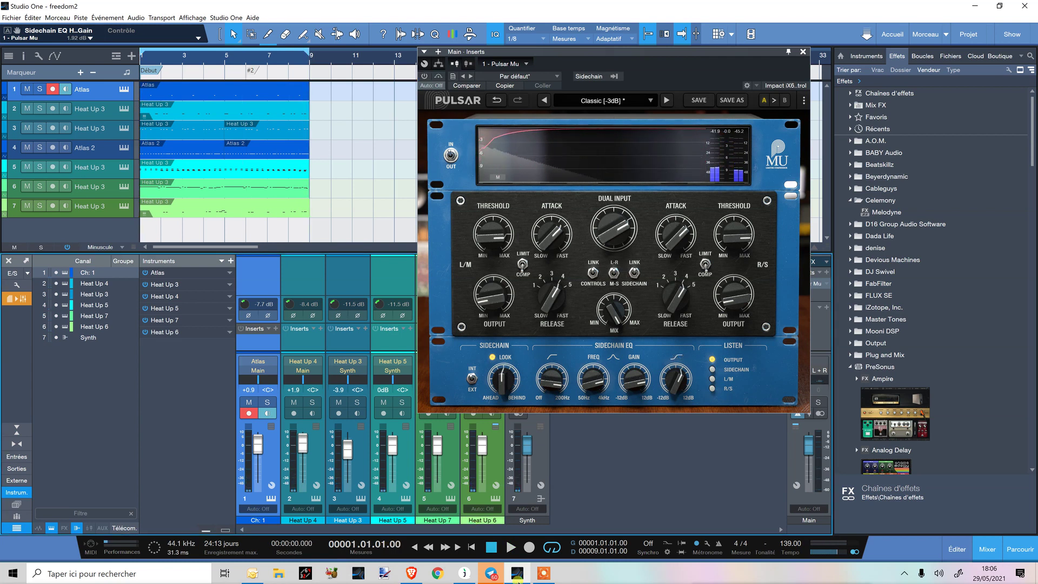
pyautogui.click(508, 548)
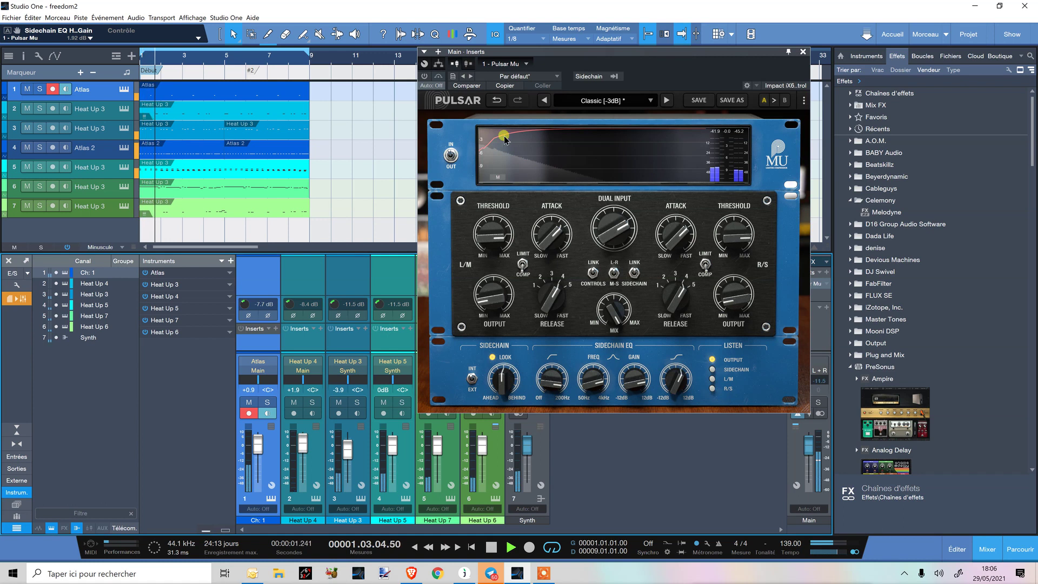
pyautogui.click(424, 76)
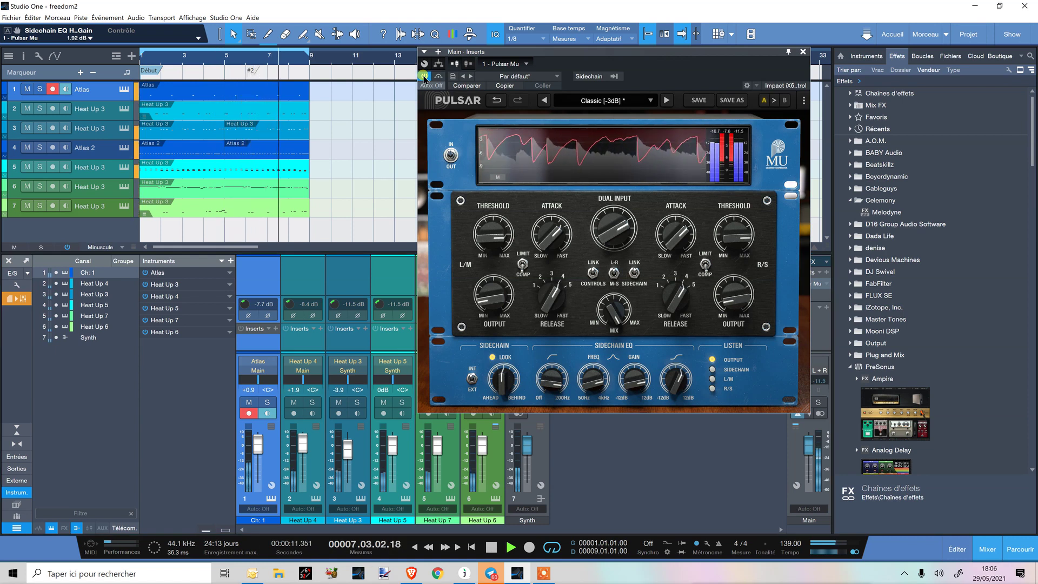
# With the compressor active, try the L/M threshold at about 6.72, set it to about 8.47 and stop playback
pyautogui.moveTo(476, 258); pyautogui.dragTo(481, 260)
pyautogui.click(425, 76)
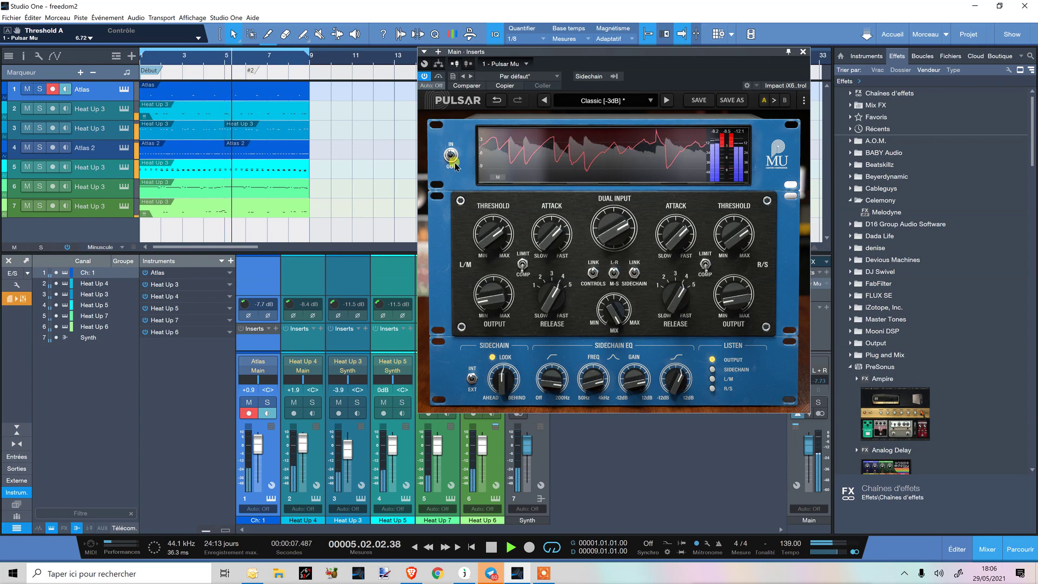
pyautogui.moveTo(484, 246); pyautogui.dragTo(485, 222)
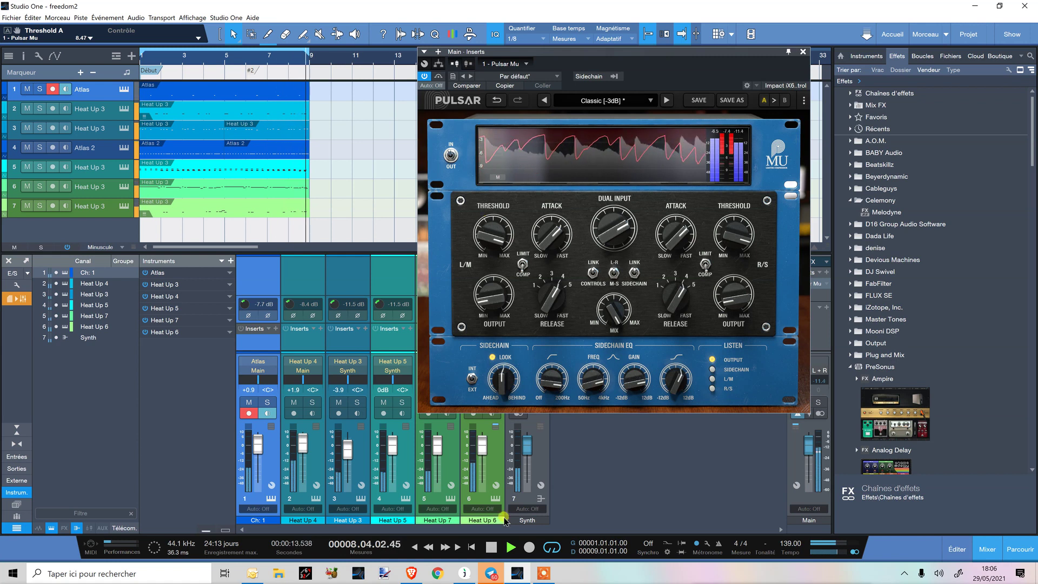
pyautogui.click(490, 548)
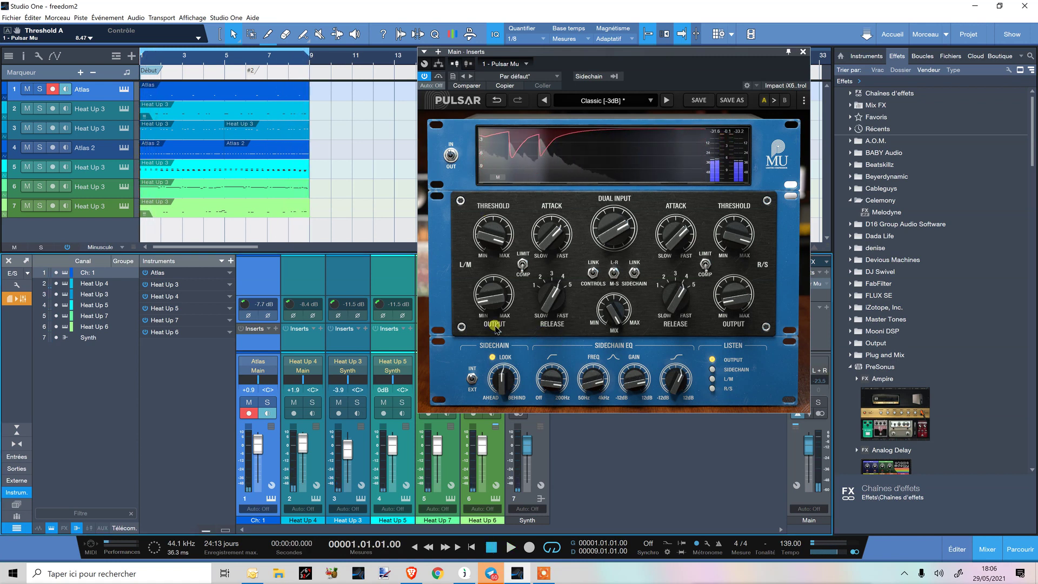